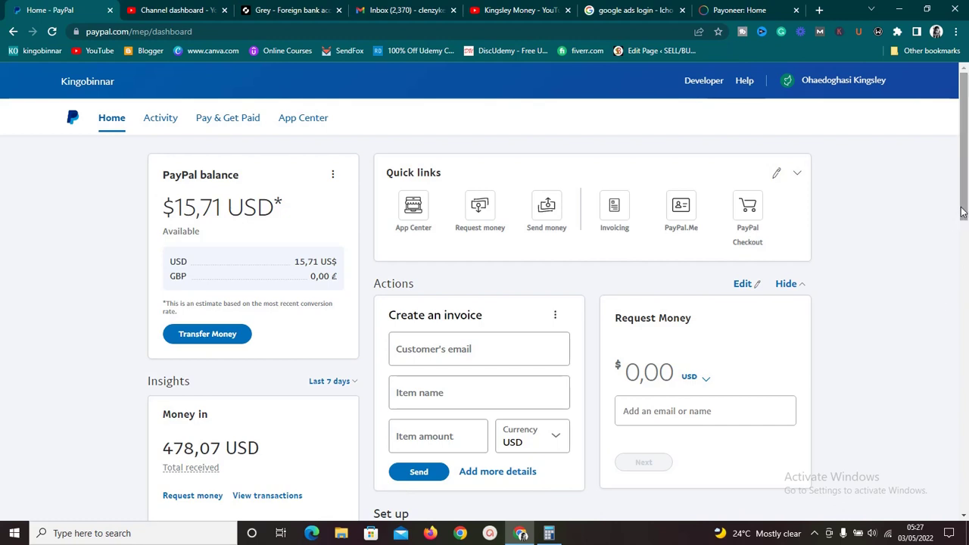
- Glance at the Payoneer home page, then back at the PayPal dashboard's Request Money field
drag(962, 212, 966, 178)
click(757, 8)
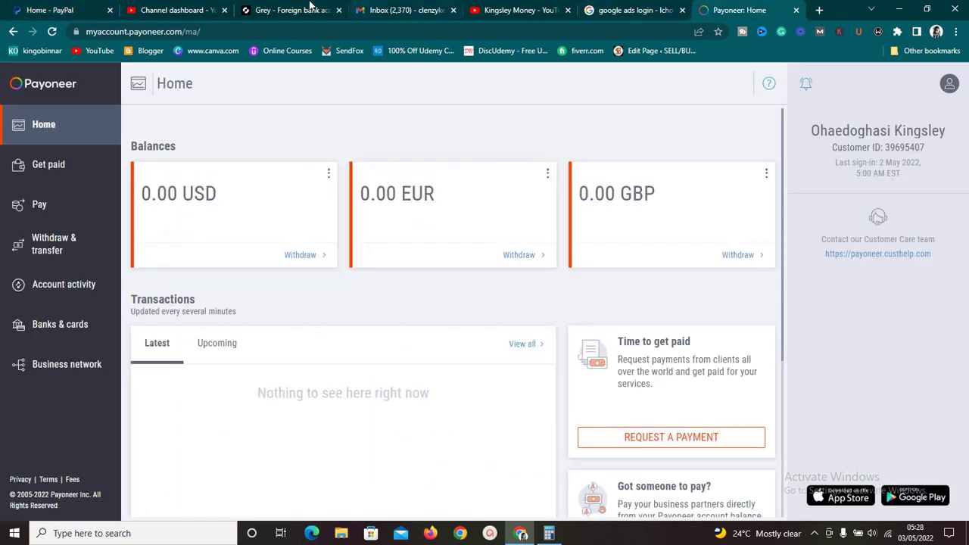
click(72, 8)
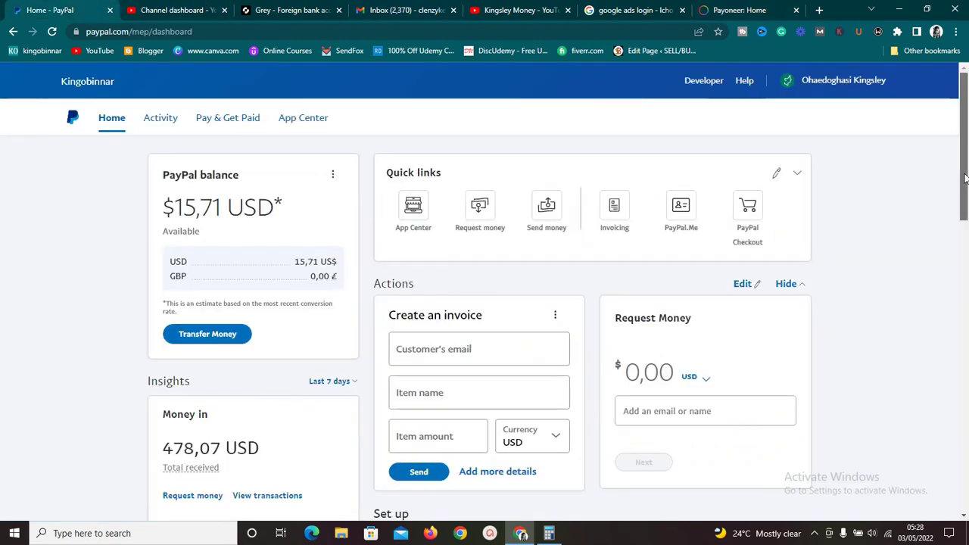
drag(964, 182, 964, 263)
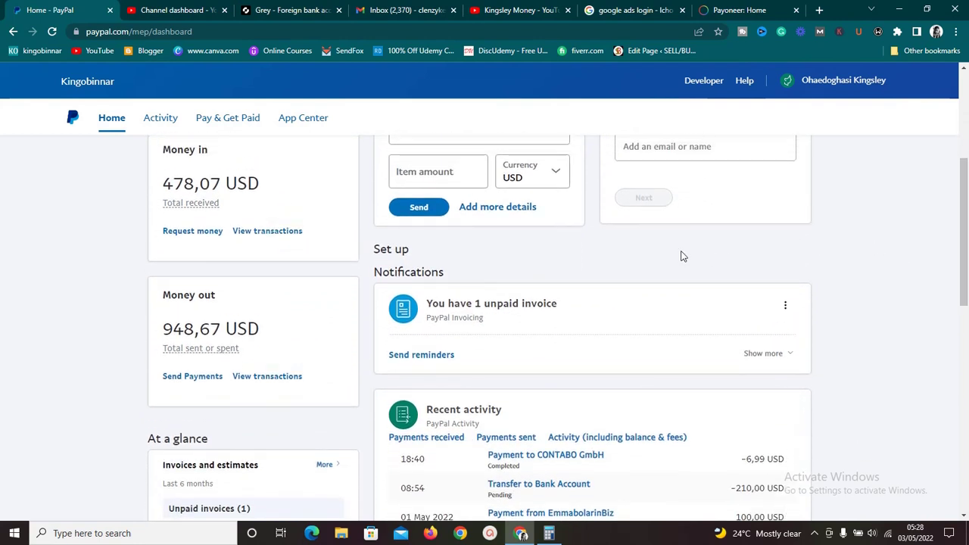
click(722, 146)
click(636, 172)
- Check the Grey, YouTube and Payoneer tabs, ending back on the PayPal dashboard
click(273, 9)
click(509, 8)
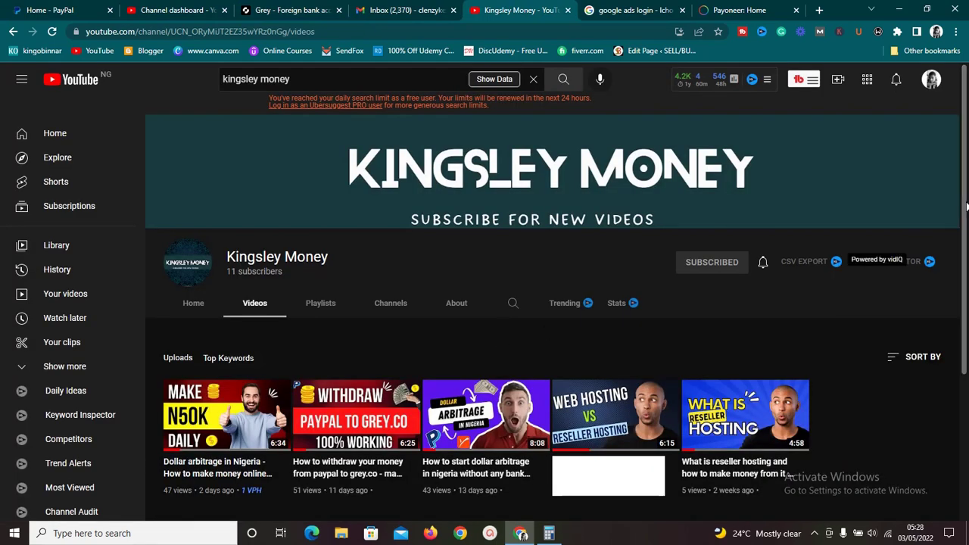
mouse_move(965, 204)
mouse_down()
mouse_move(964, 251)
mouse_move(965, 205)
mouse_up()
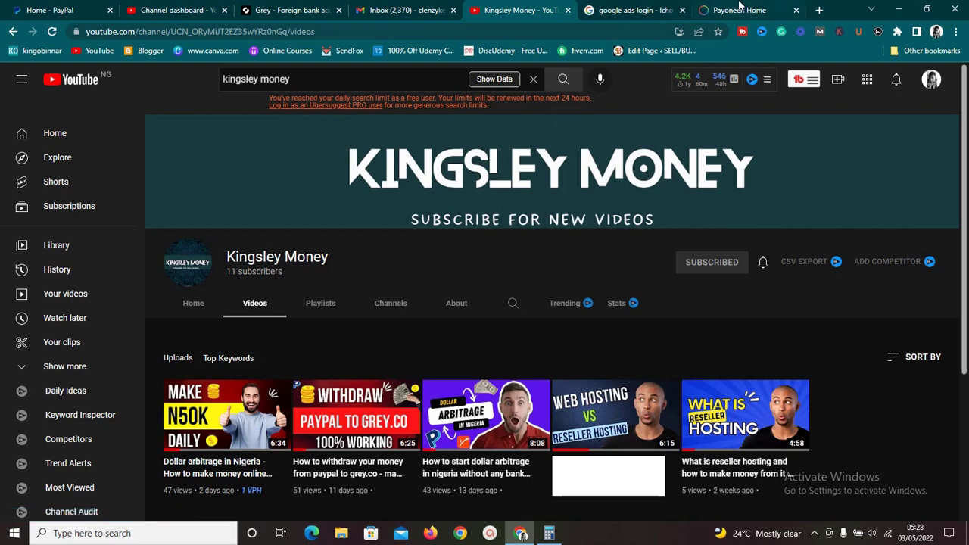
click(739, 9)
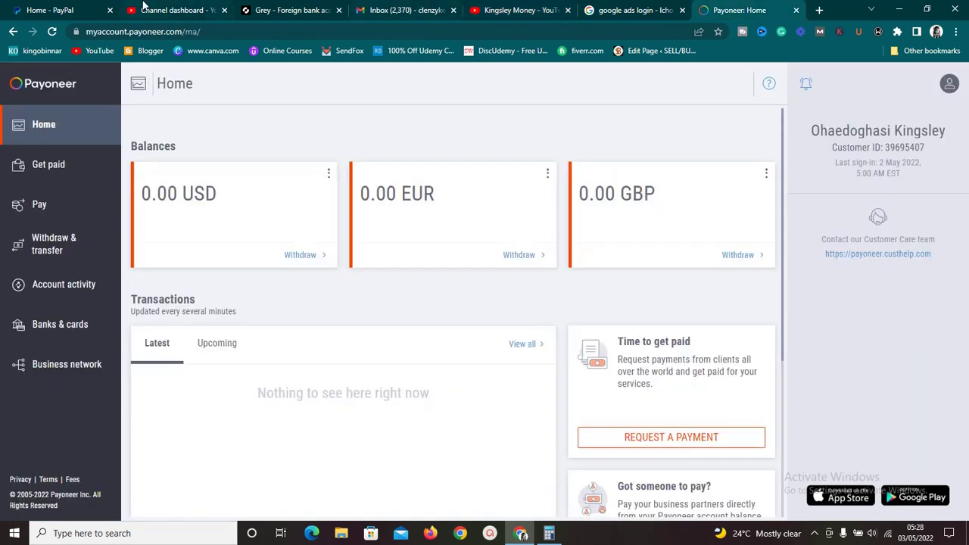
click(64, 8)
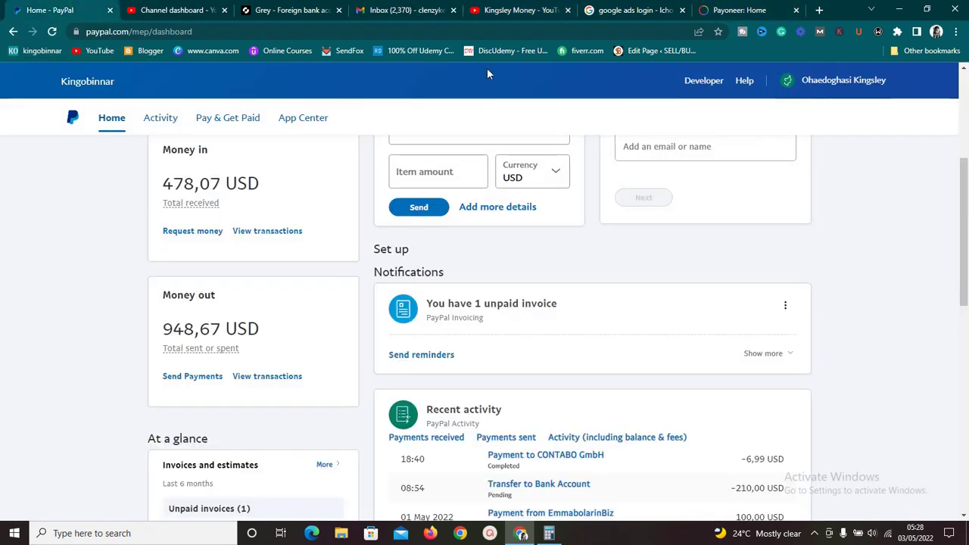
click(720, 8)
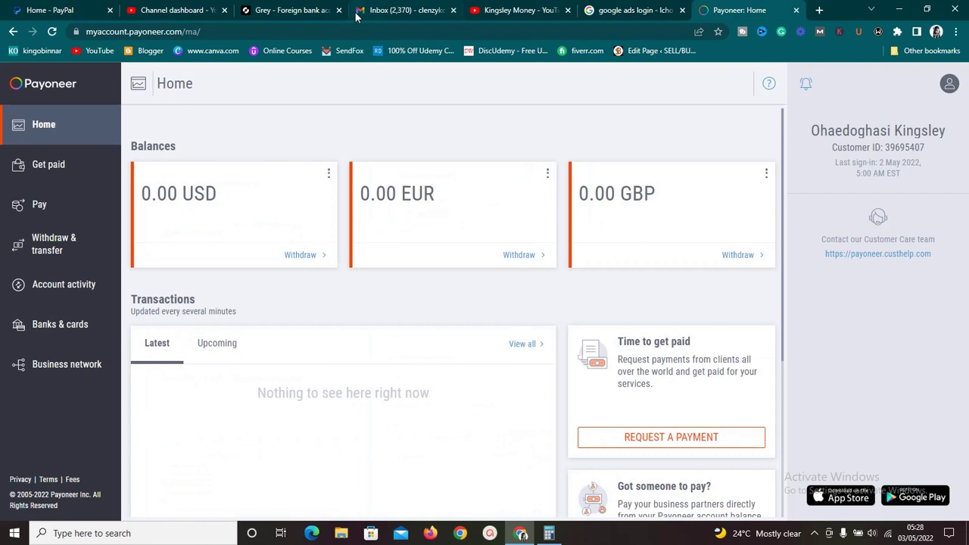
click(71, 8)
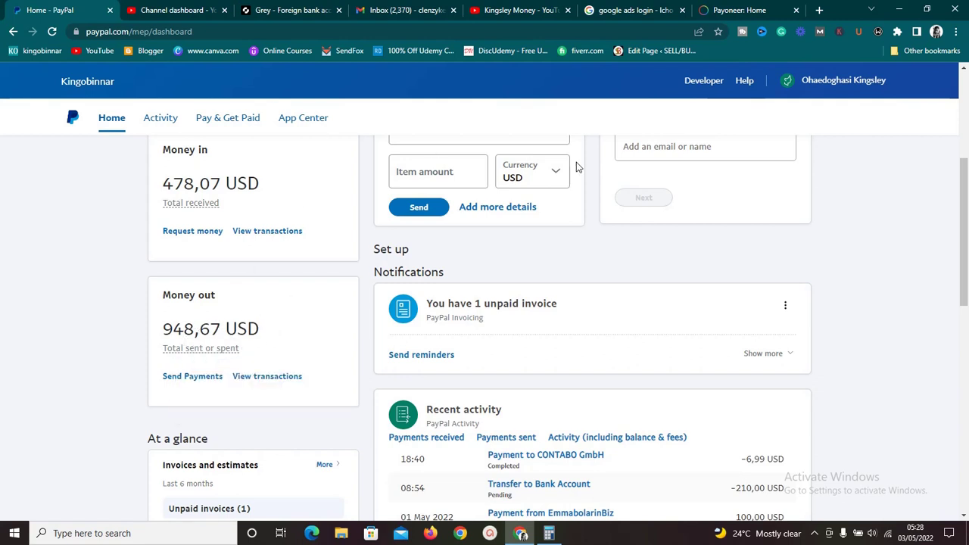
- Switch the Insights period to Last 30 days, then back to Last 7 days
scroll(963, 252, up, 1)
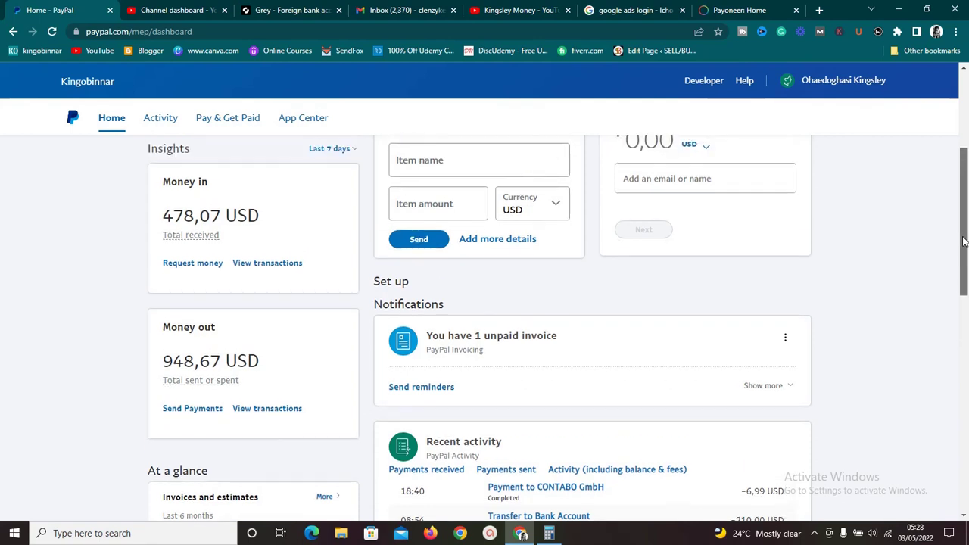
click(353, 150)
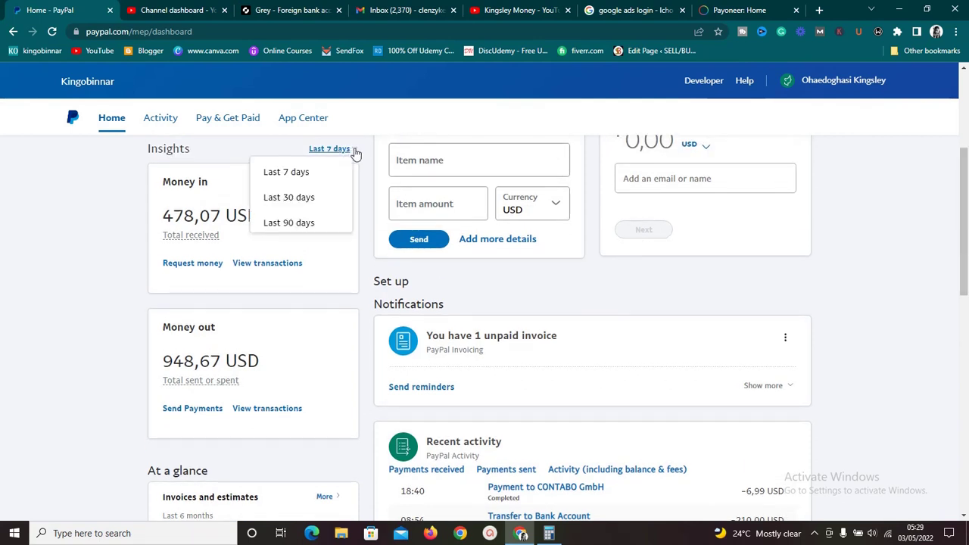
click(312, 198)
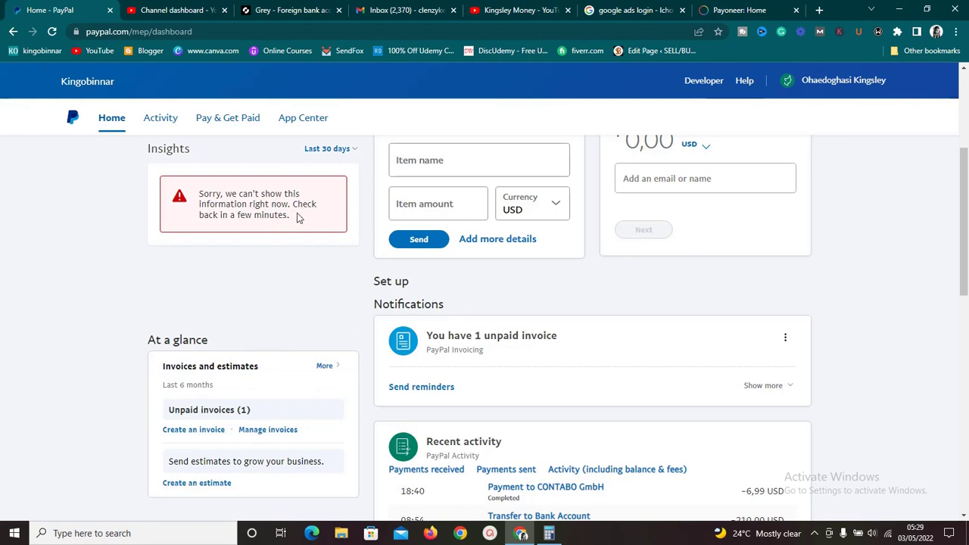
click(330, 150)
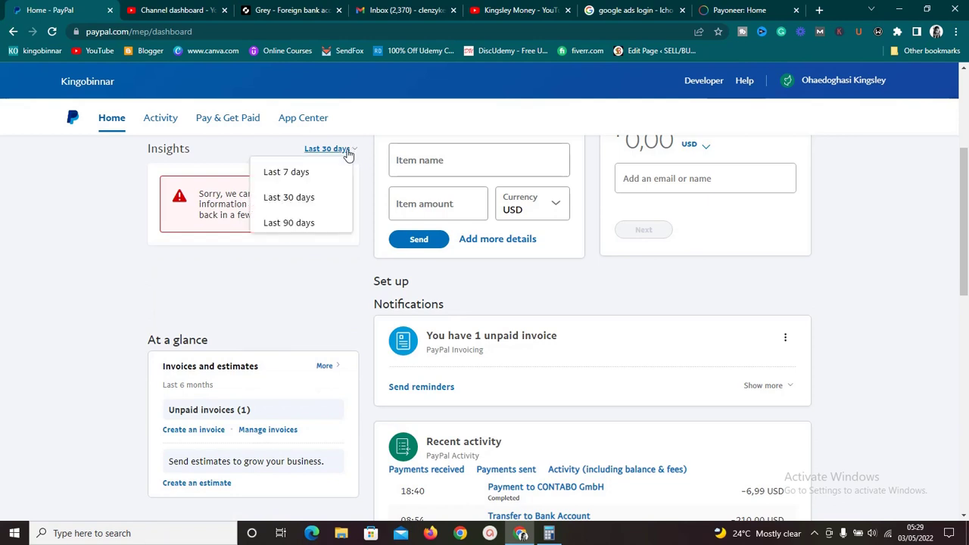
click(311, 175)
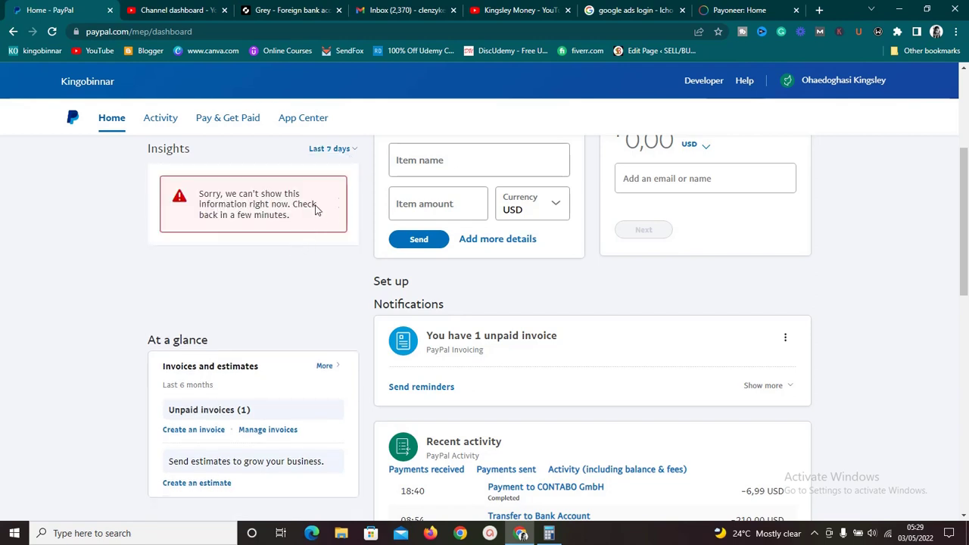
scroll(963, 266, up, 3)
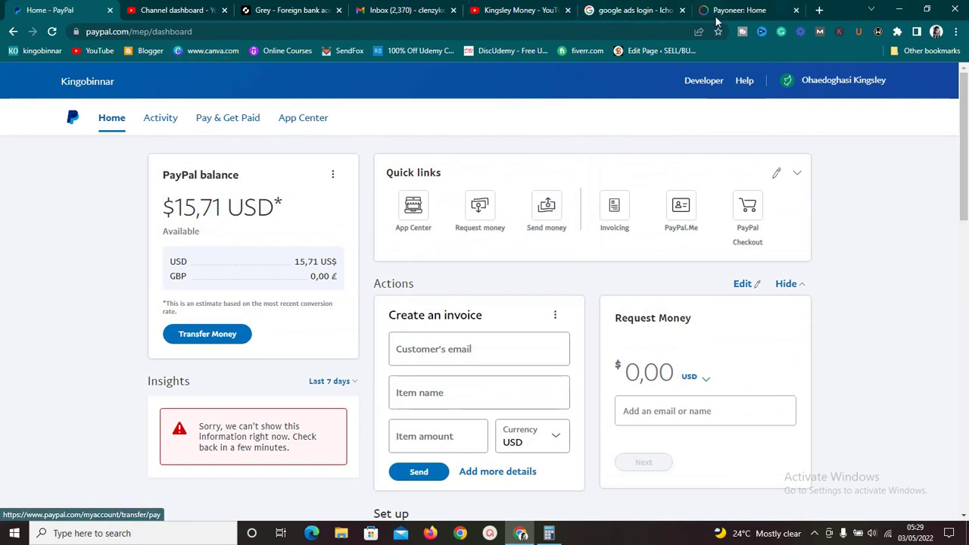
click(738, 10)
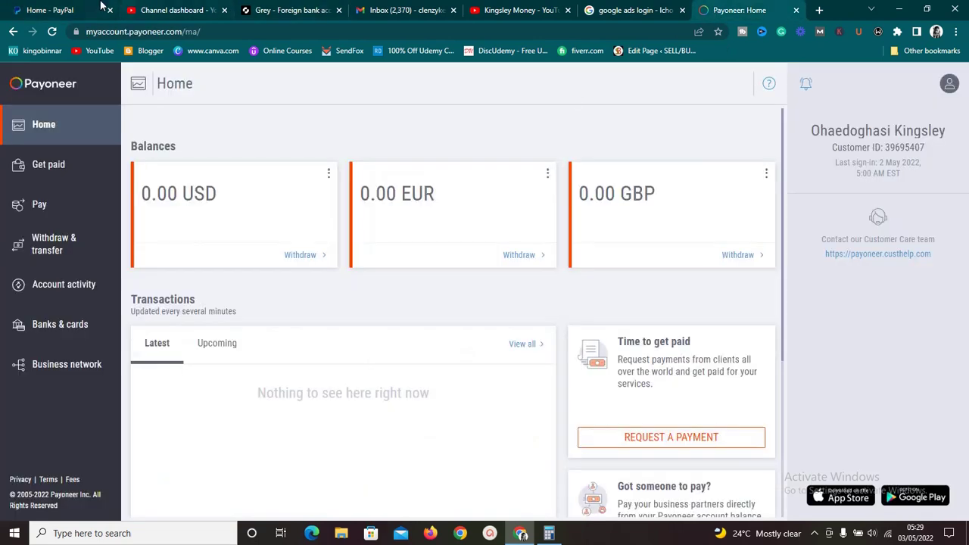
click(90, 6)
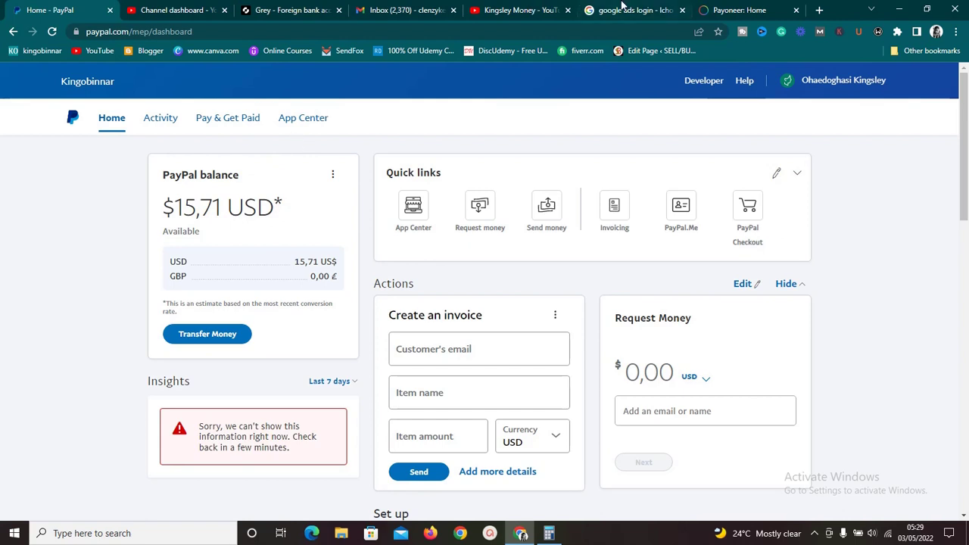
click(490, 9)
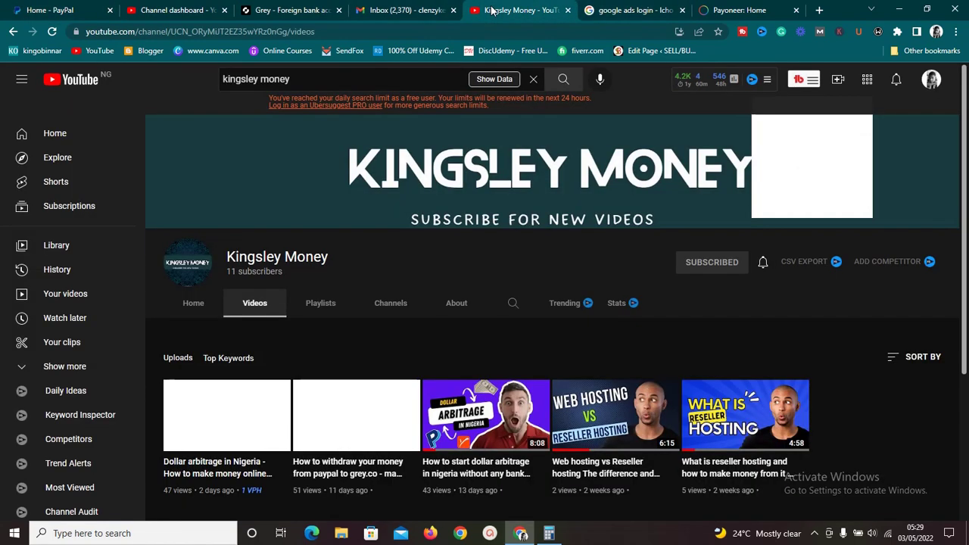
click(32, 7)
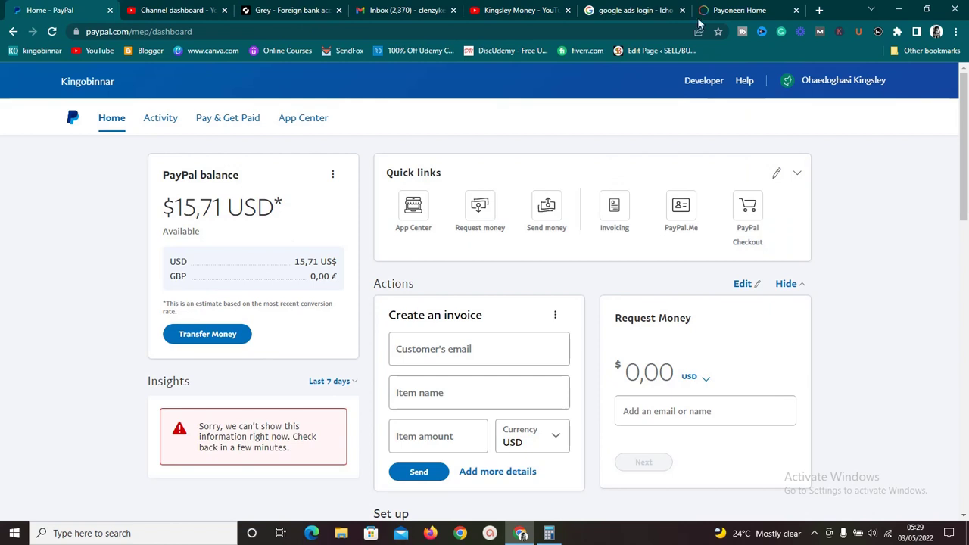
click(735, 8)
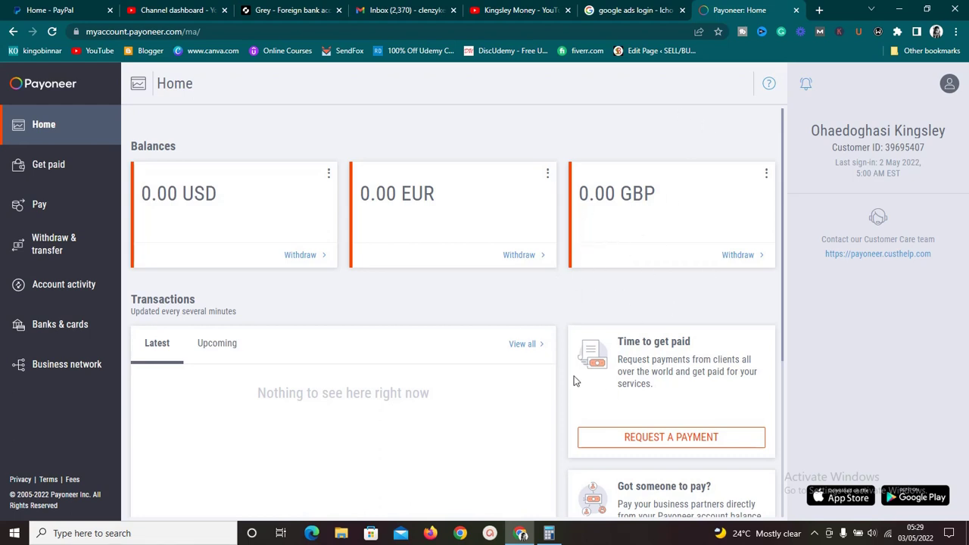
click(68, 9)
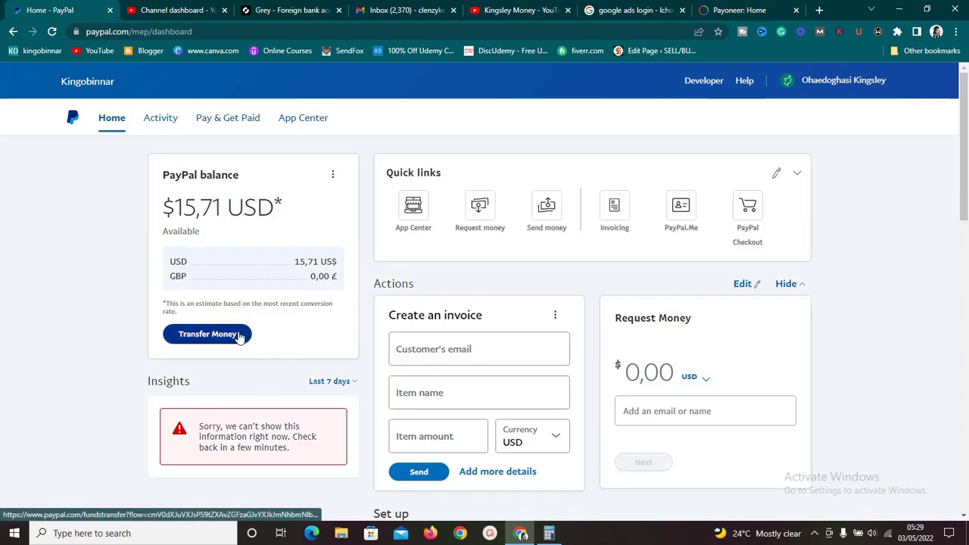
- Head to linked banks and cards, sign in with saved details, then switch to Payoneer
click(226, 119)
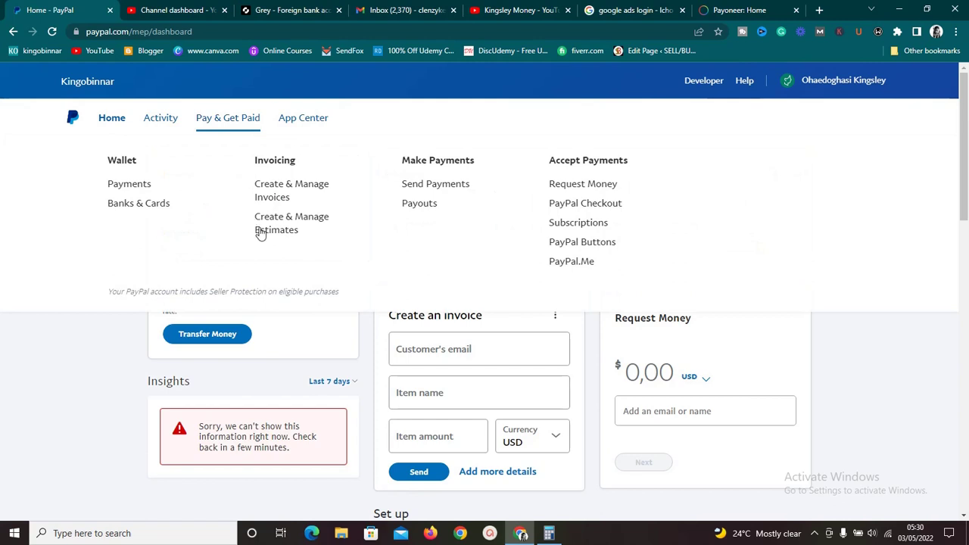
click(138, 204)
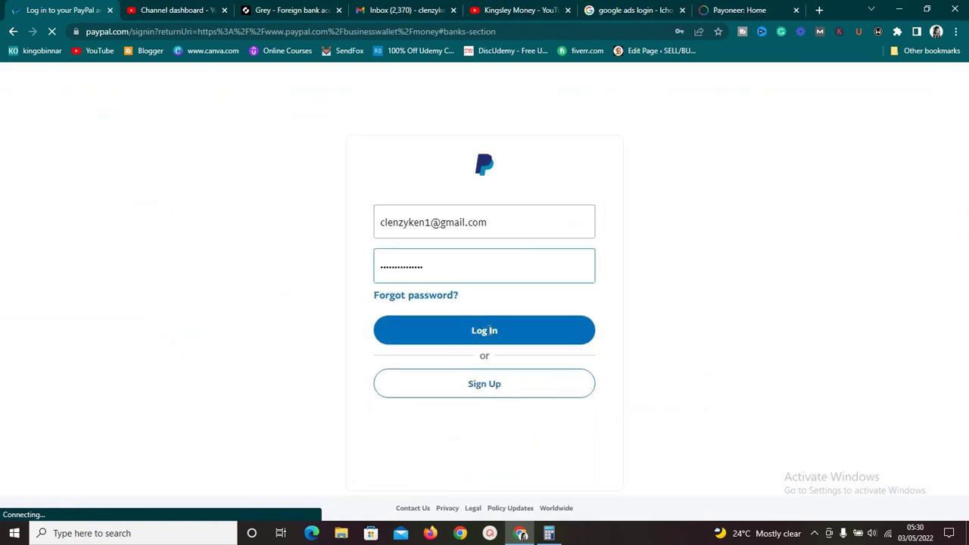
click(485, 333)
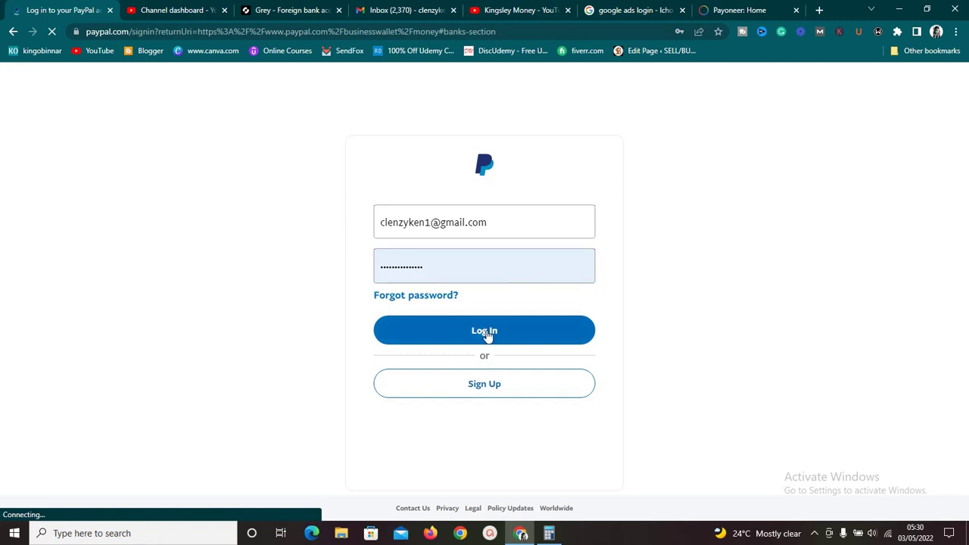
click(722, 8)
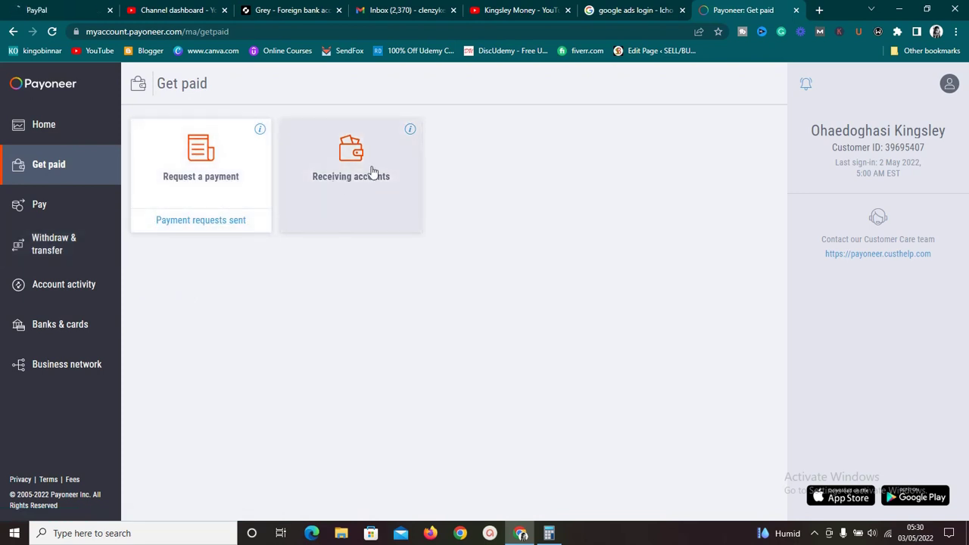
- Open Payoneer's Receiving accounts list to reach the USD account's bank details
click(336, 190)
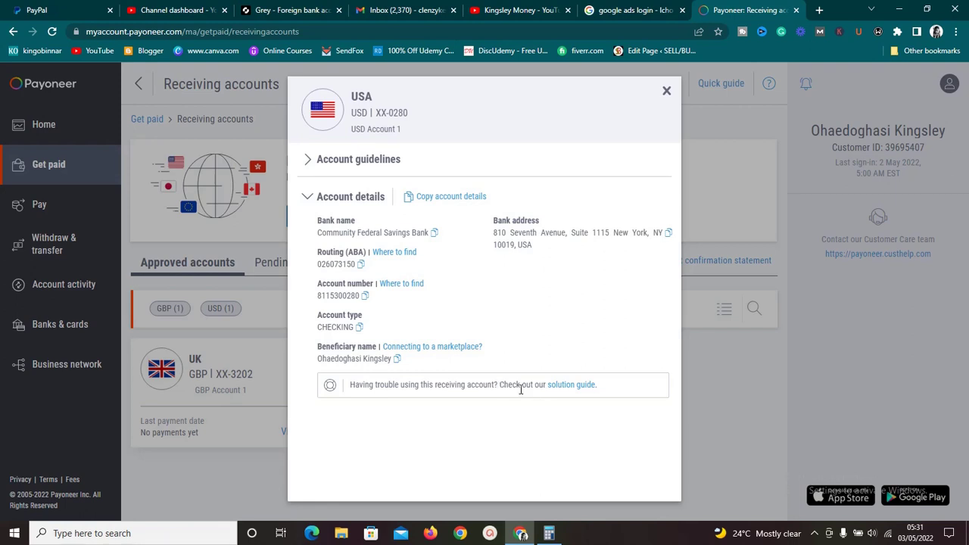
- Open the solution guide from the USD receiving account dialog
click(407, 250)
click(577, 388)
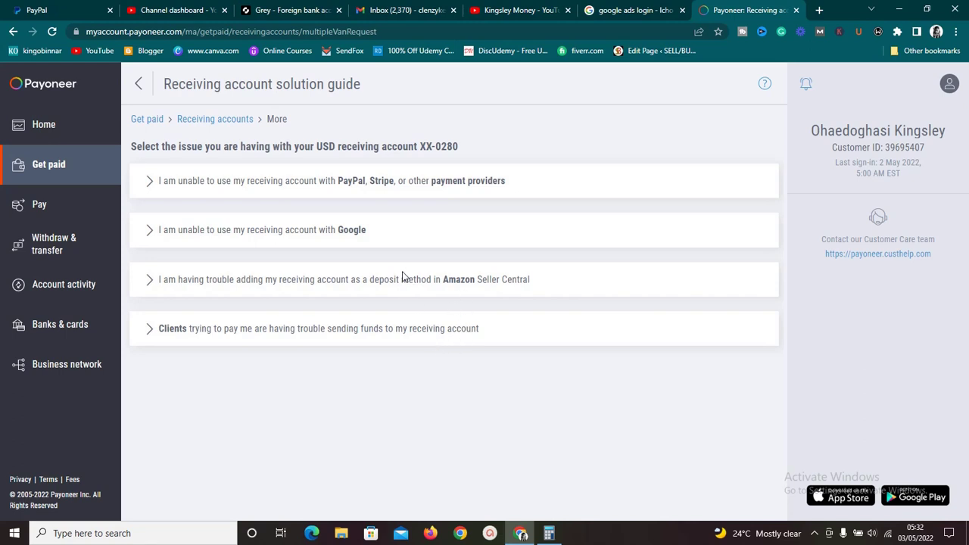
- Read the PayPal/Stripe fix, go back to the USD account details, and return to PayPal
click(512, 188)
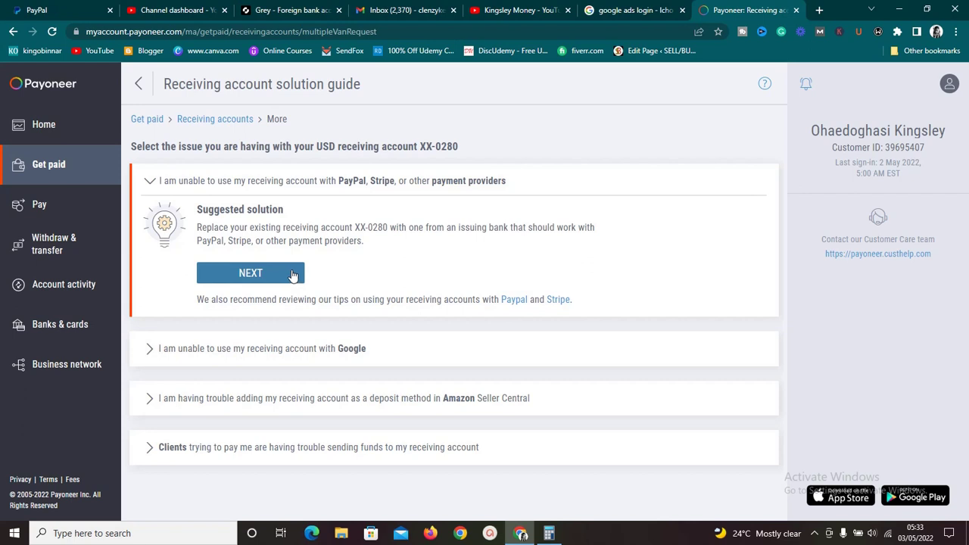
click(216, 119)
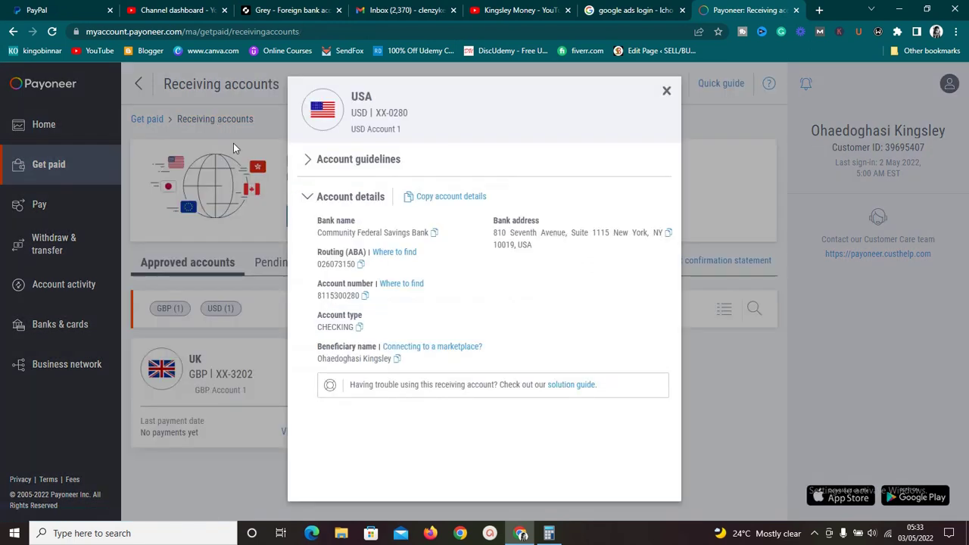
click(36, 8)
- Request a text-message code, enter the six-digit security code, and close the stray folder window
click(470, 339)
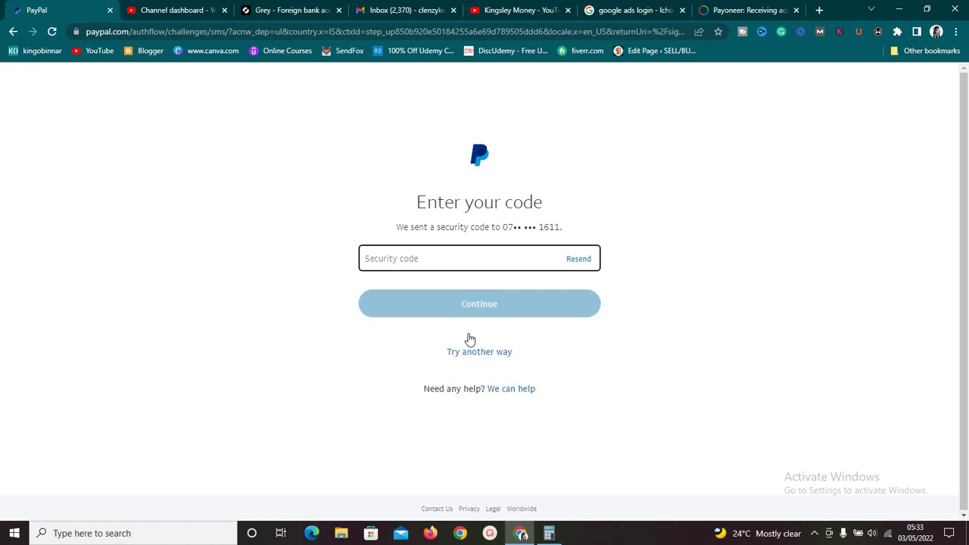
text(0)
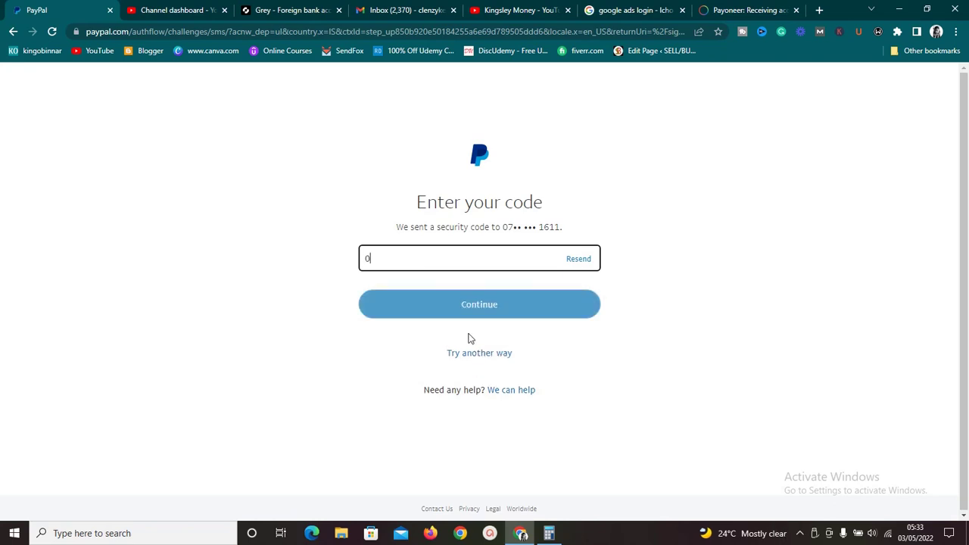
text(7)
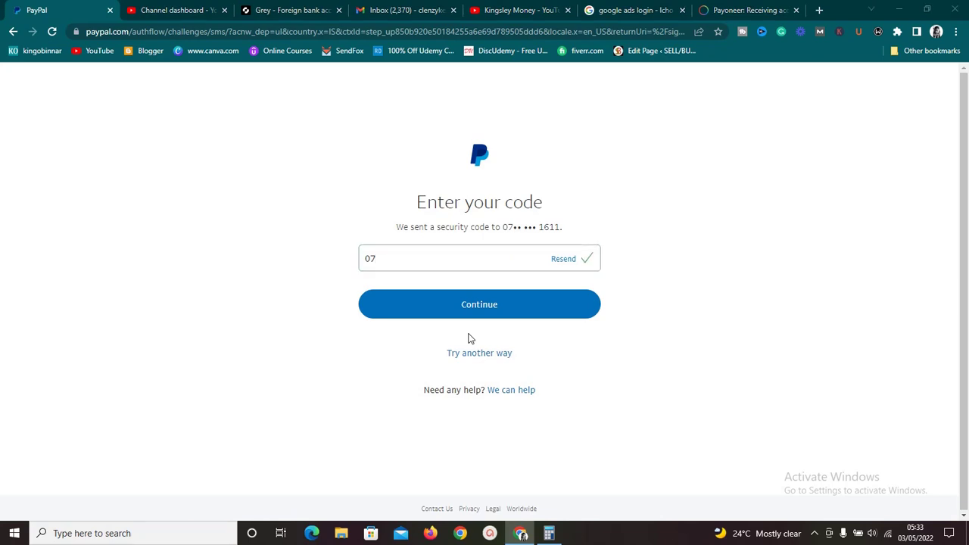
click(464, 261)
click(463, 260)
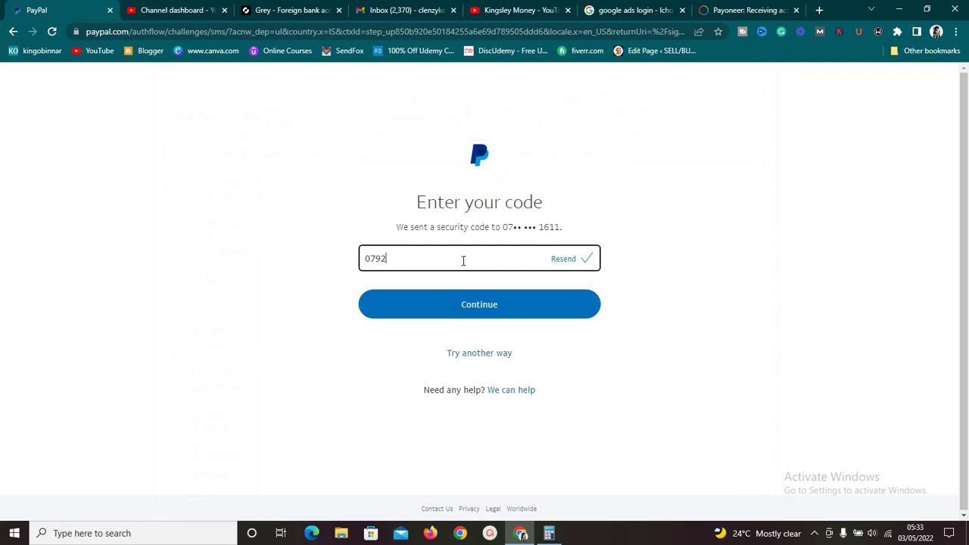
click(454, 261)
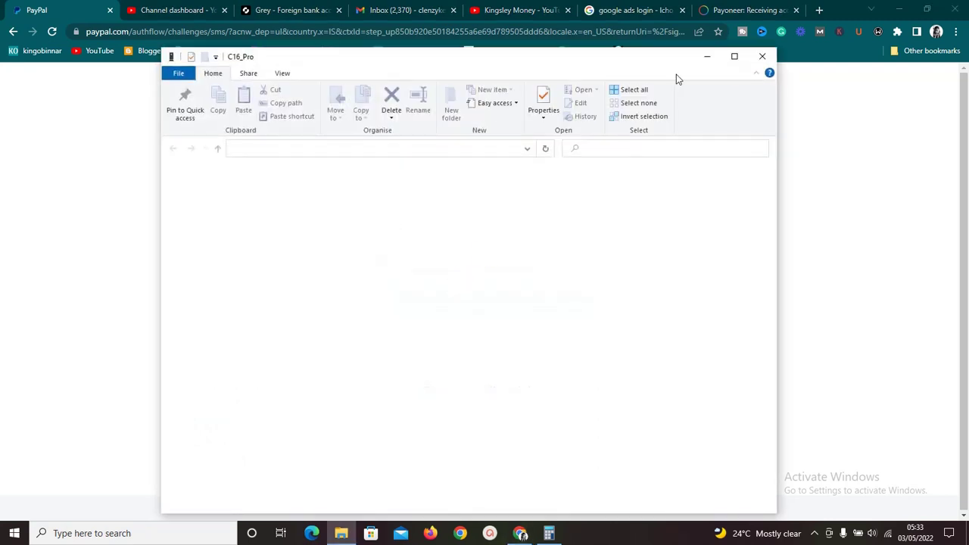
click(764, 60)
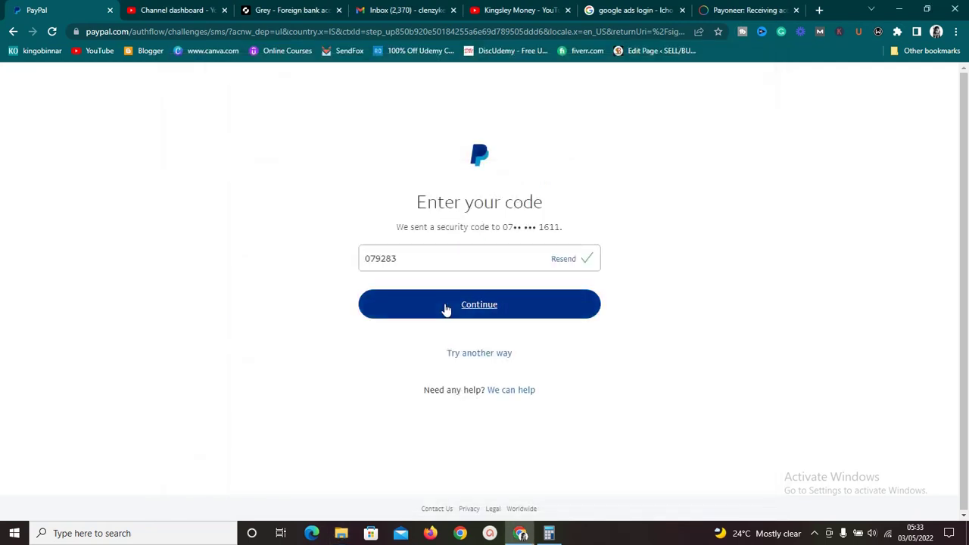
- Submit the code, scroll the Money page to Banks, and open a linked Community Federal bank
click(446, 309)
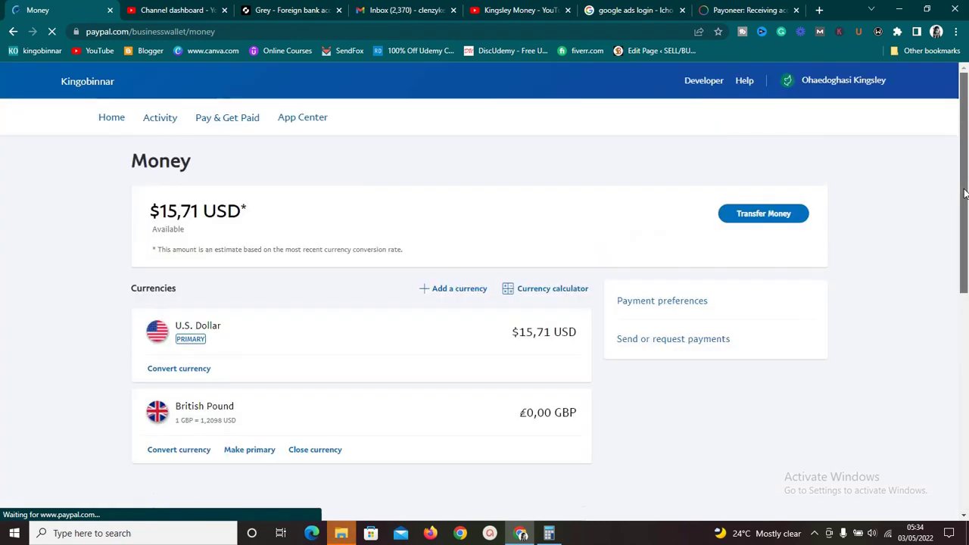
drag(961, 195, 952, 335)
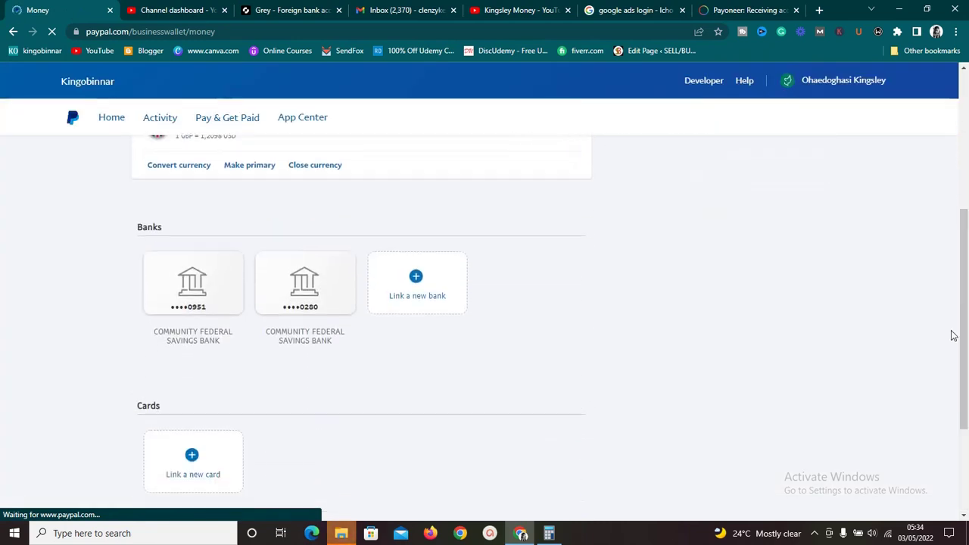
click(286, 310)
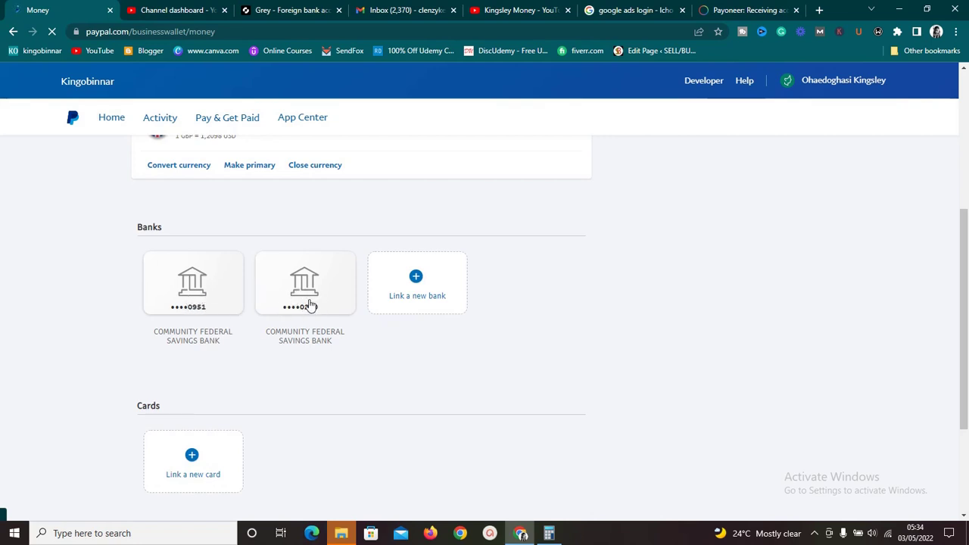
- Start linking a U.S. checking account and paste Payoneer's USD account number into it
click(416, 284)
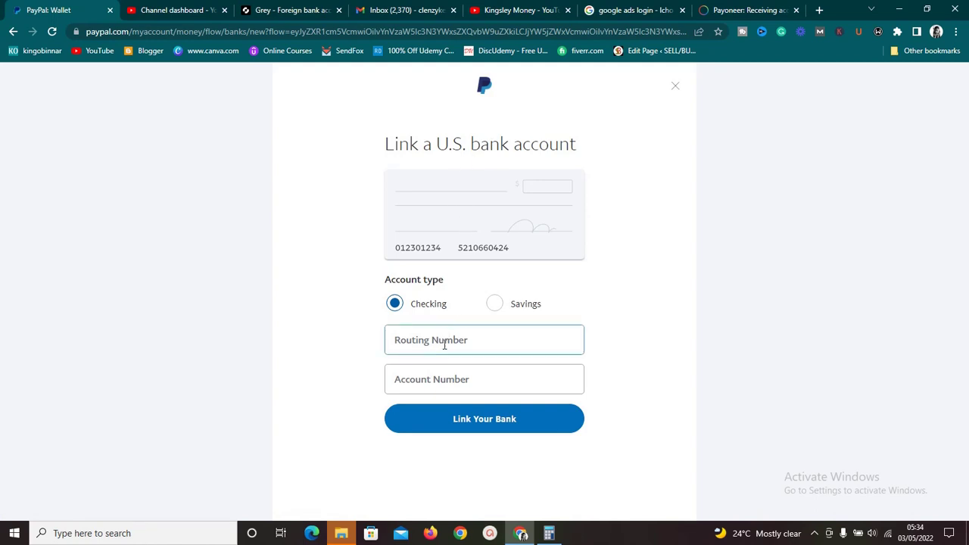
click(711, 10)
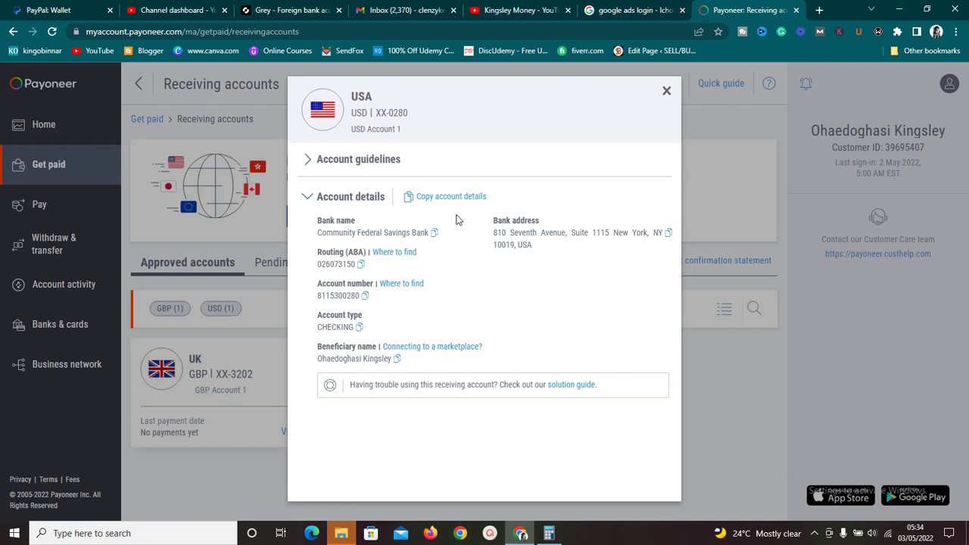
click(366, 297)
click(84, 9)
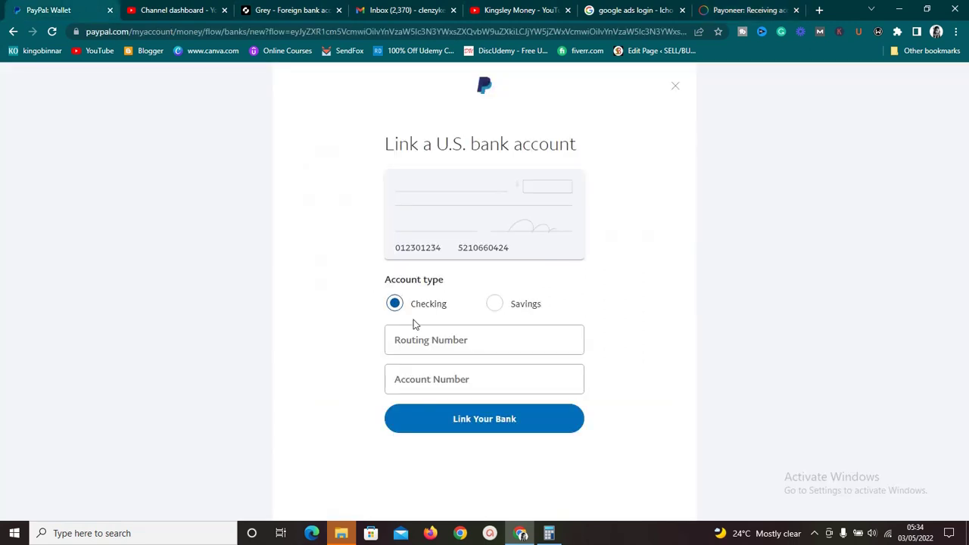
click(408, 376)
key(ctrl+v)
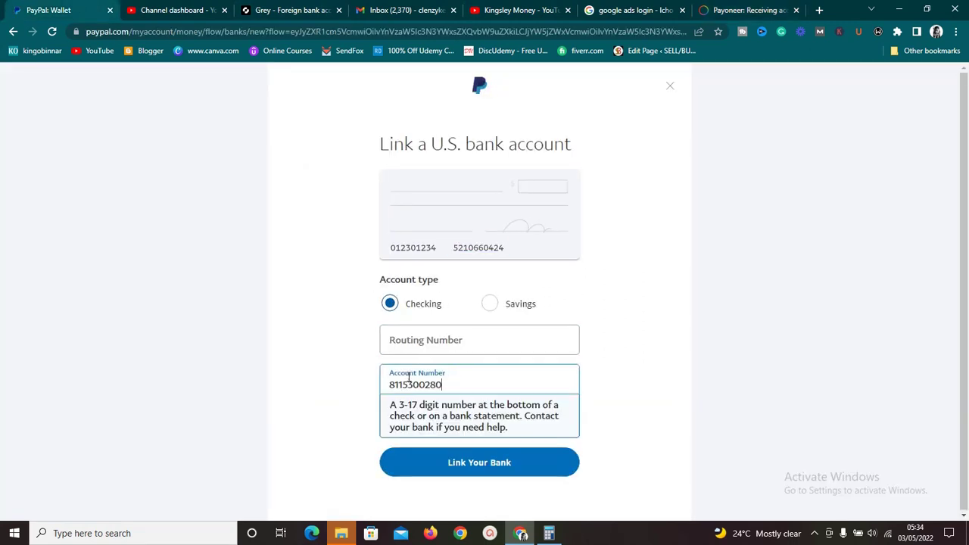
- Copy Payoneer's USD routing number into the form's routing number field
click(403, 340)
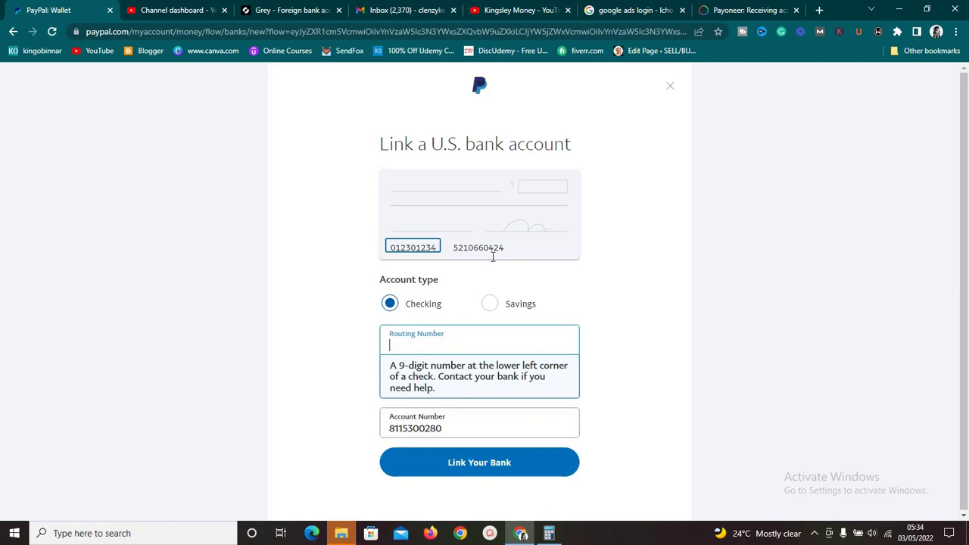
click(731, 11)
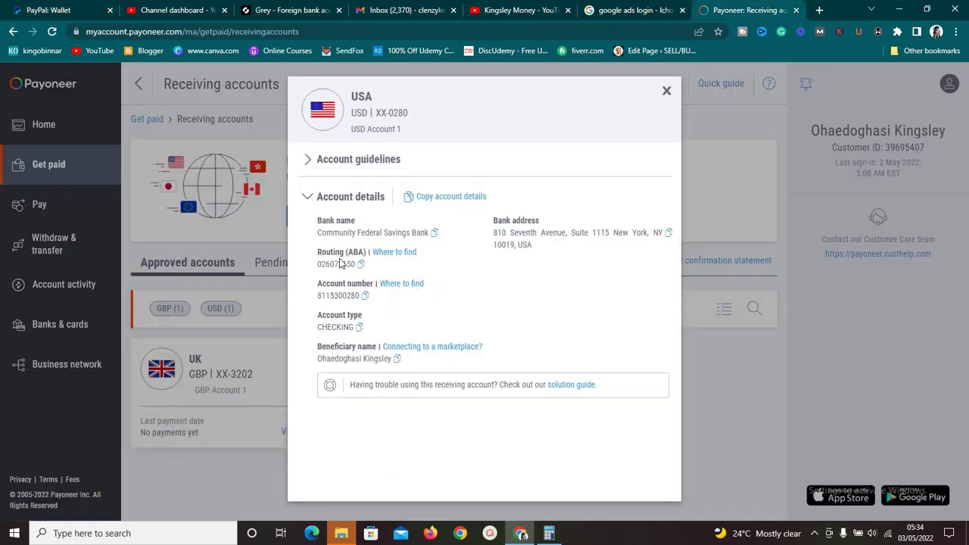
click(360, 265)
click(47, 10)
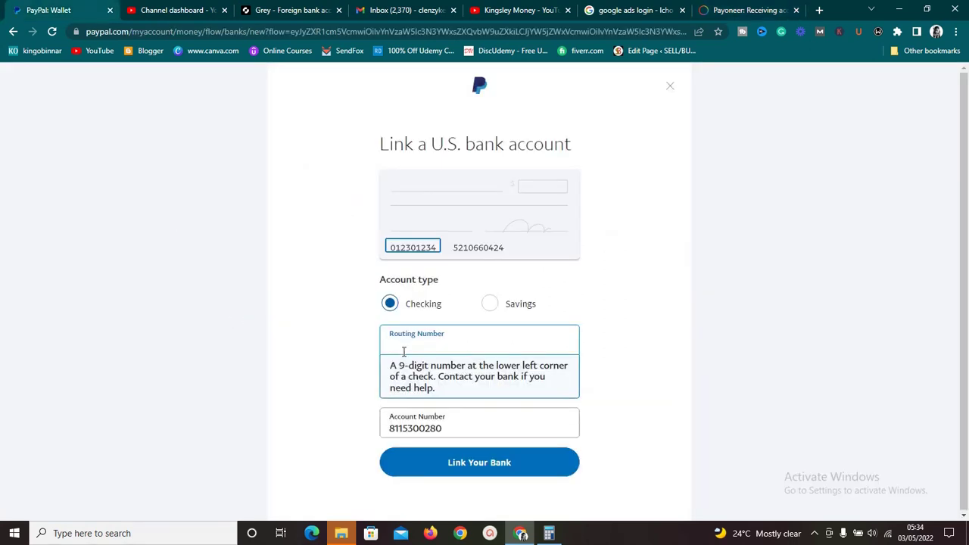
key(ctrl+v)
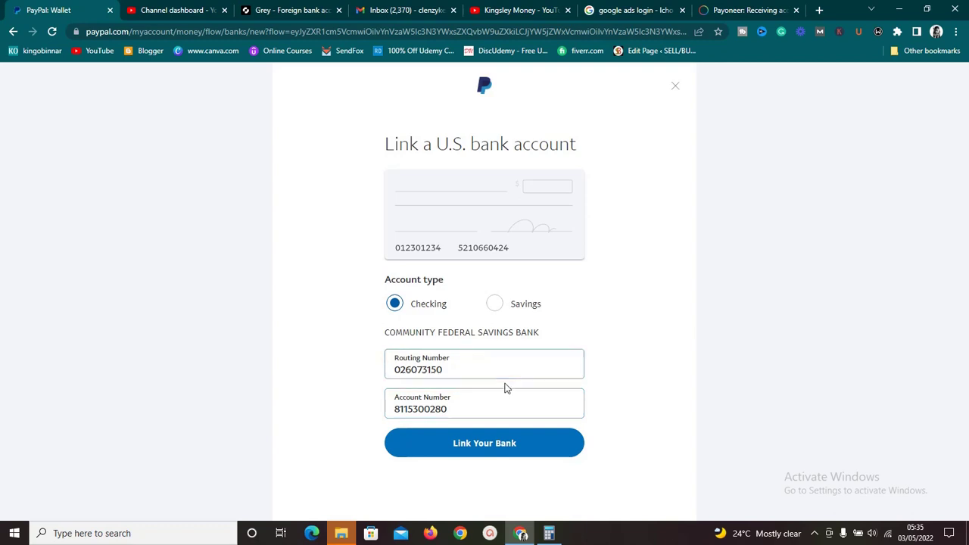
- Submit the bank details with Link Your Bank and check the entered account number
click(492, 448)
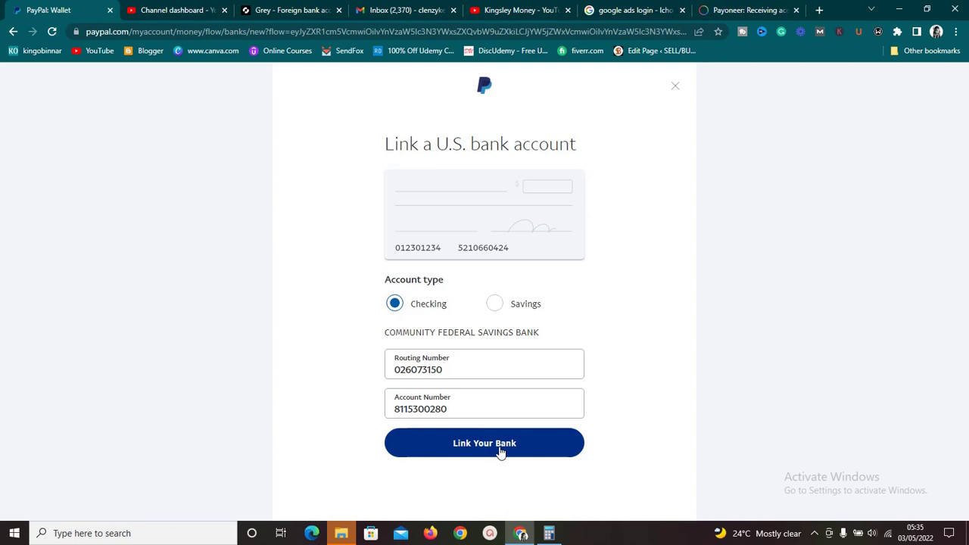
click(535, 412)
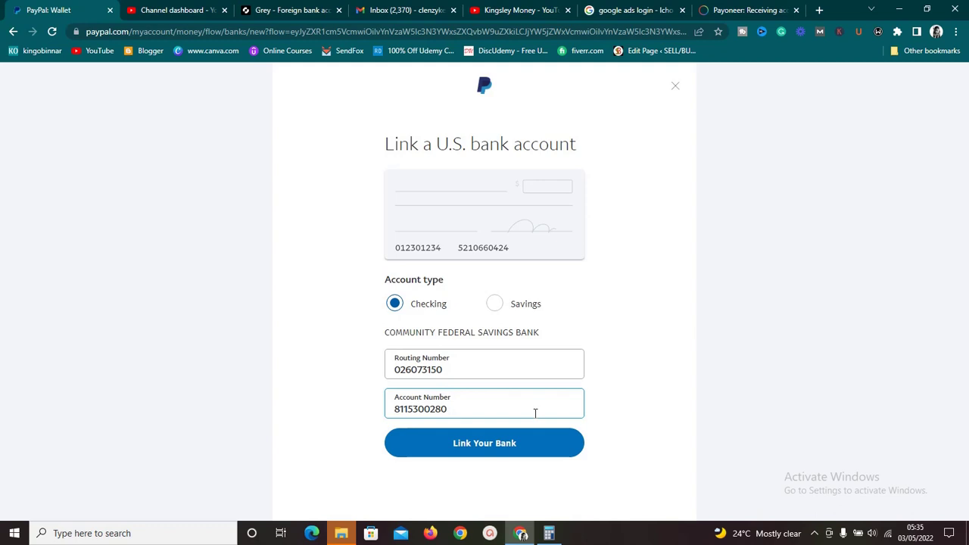
click(541, 168)
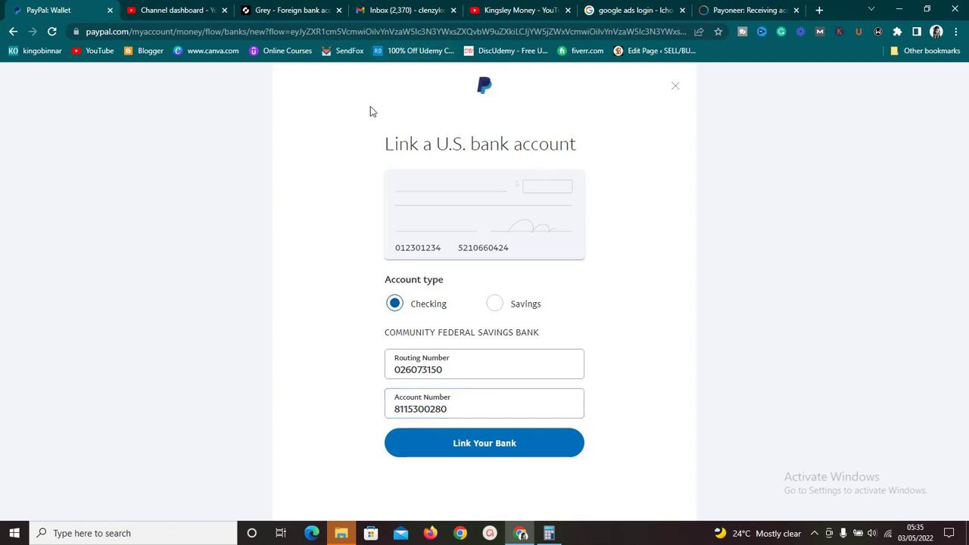
- Compare the numbers against Payoneer's USD details, then close the linking form back to Money
click(741, 9)
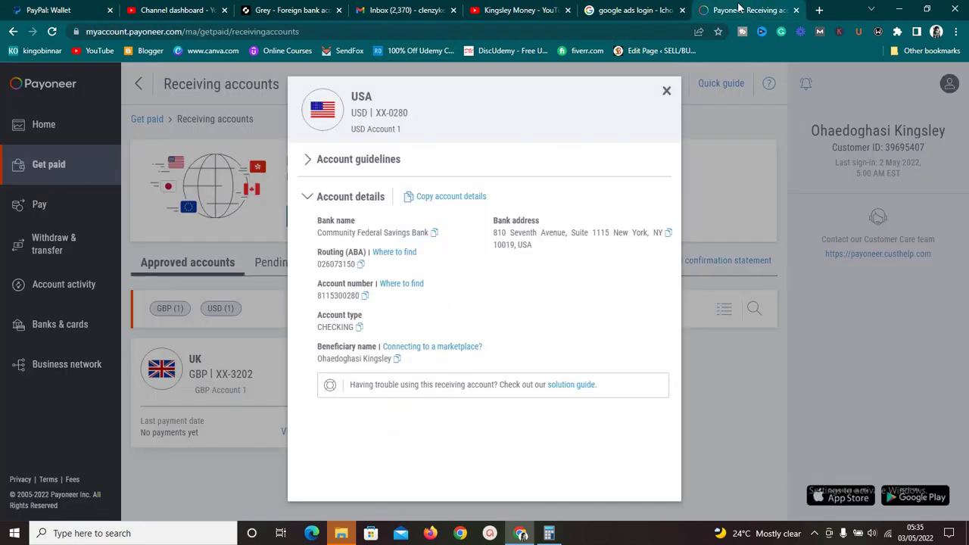
click(668, 91)
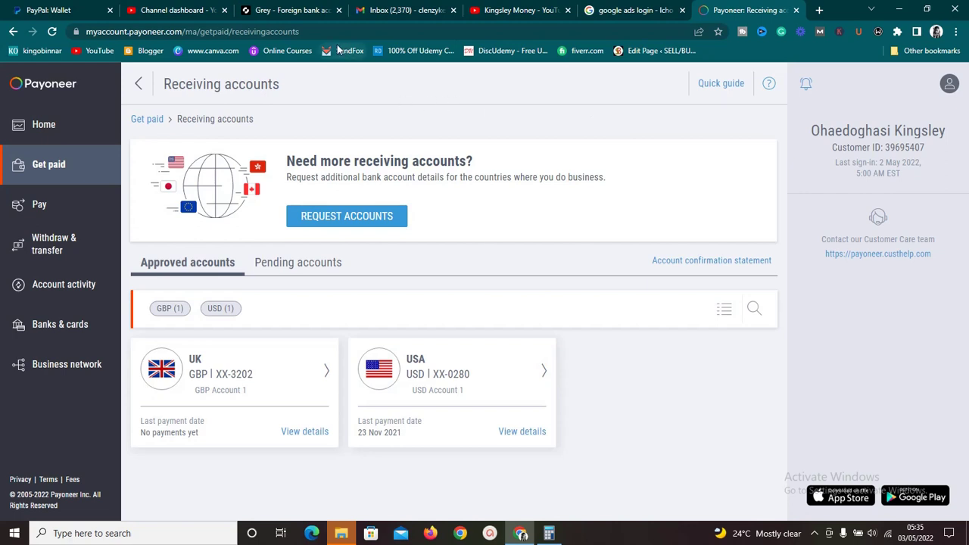
click(63, 14)
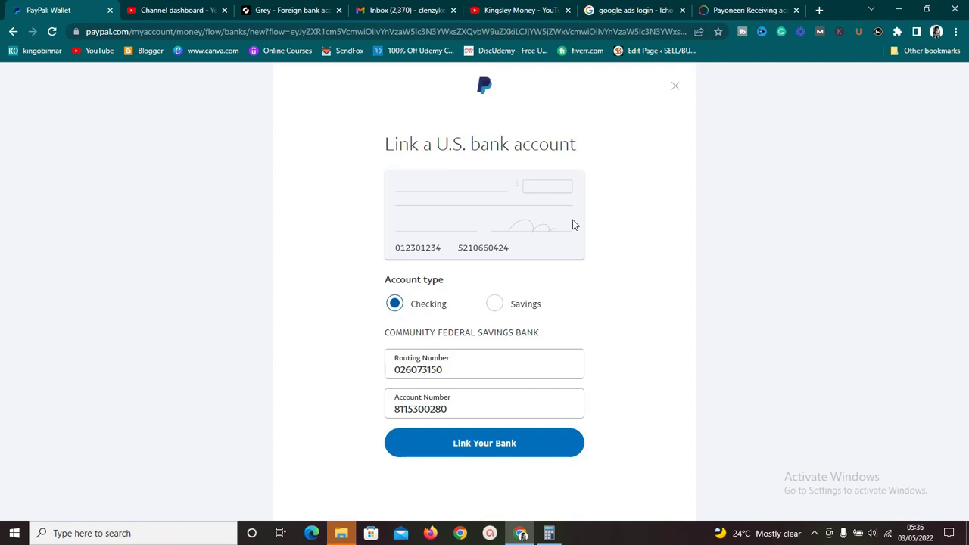
click(767, 7)
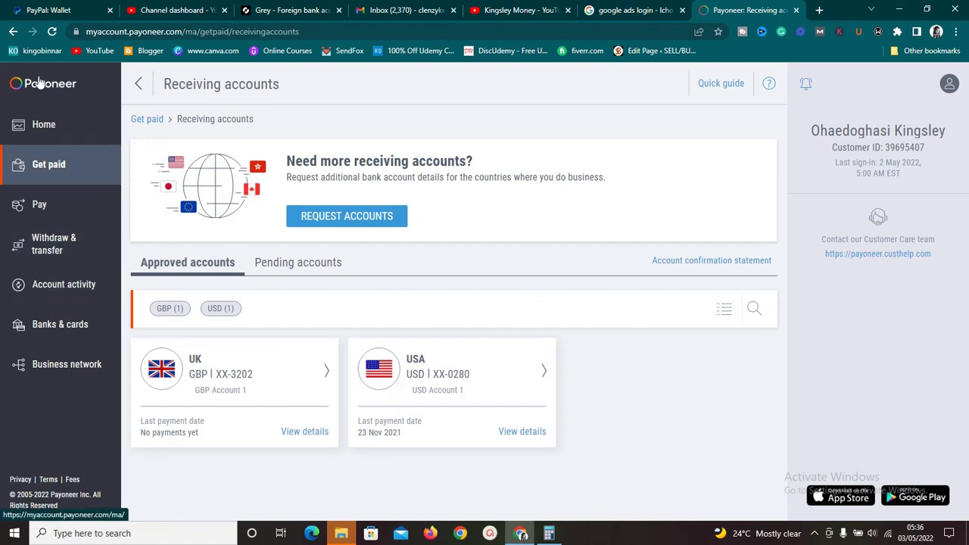
click(76, 9)
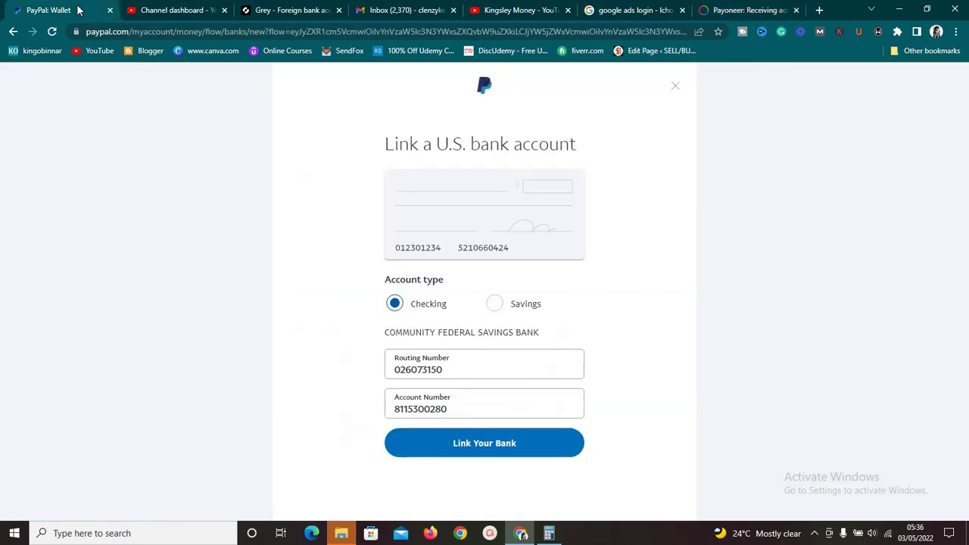
click(674, 87)
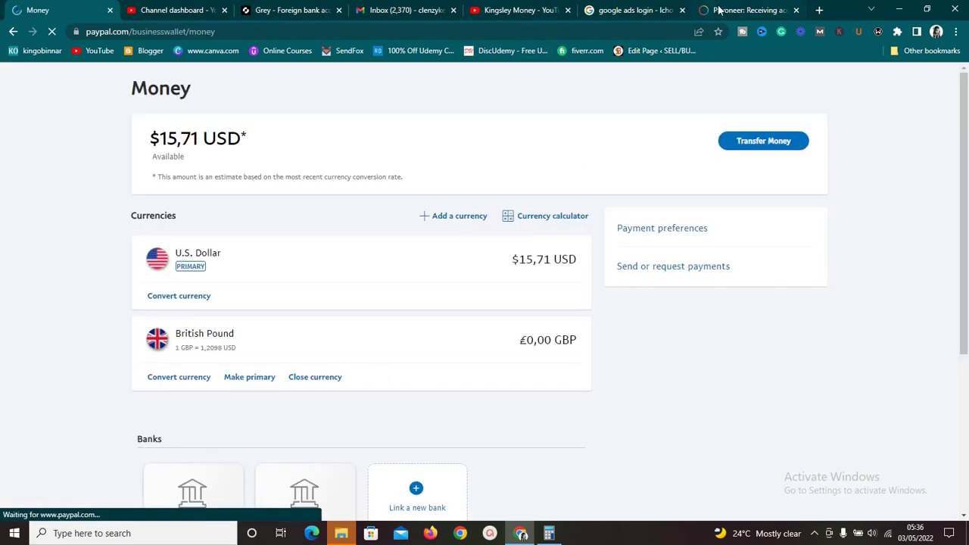
- Choose the newly linked Community Federal Savings Bank checking account as the transfer destination
click(720, 10)
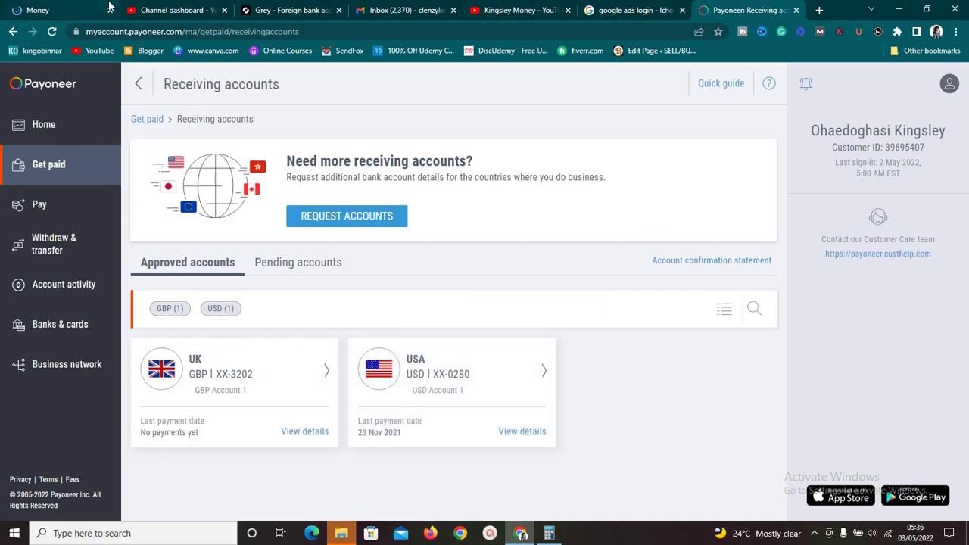
click(51, 9)
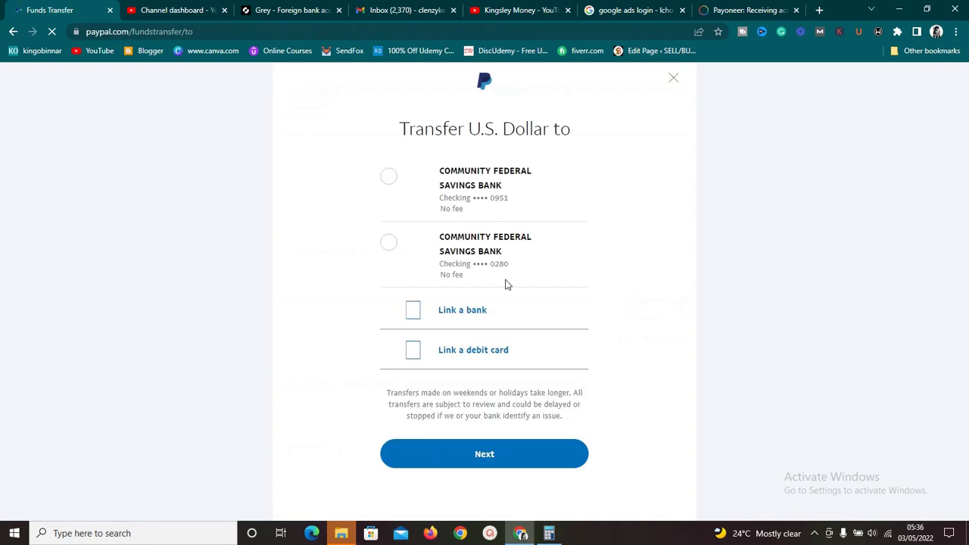
click(388, 247)
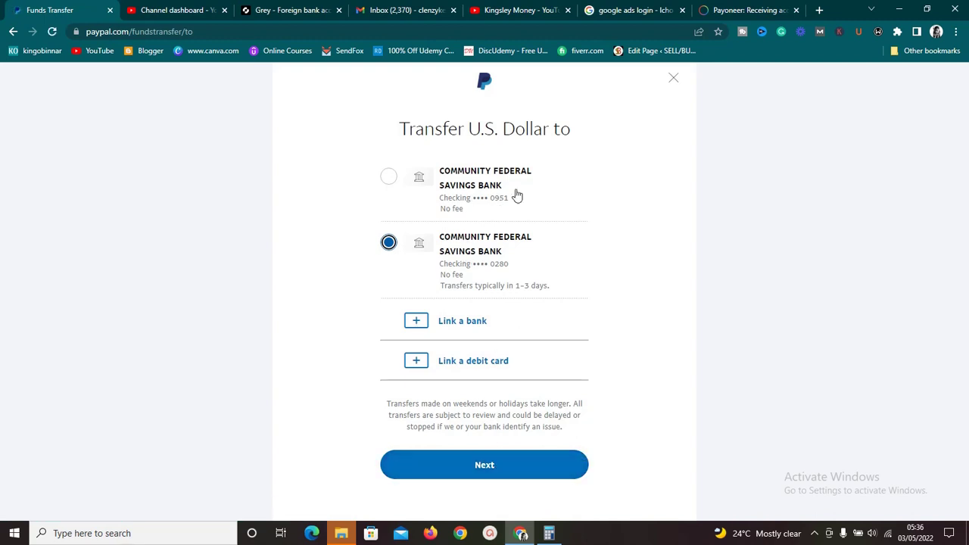
click(517, 9)
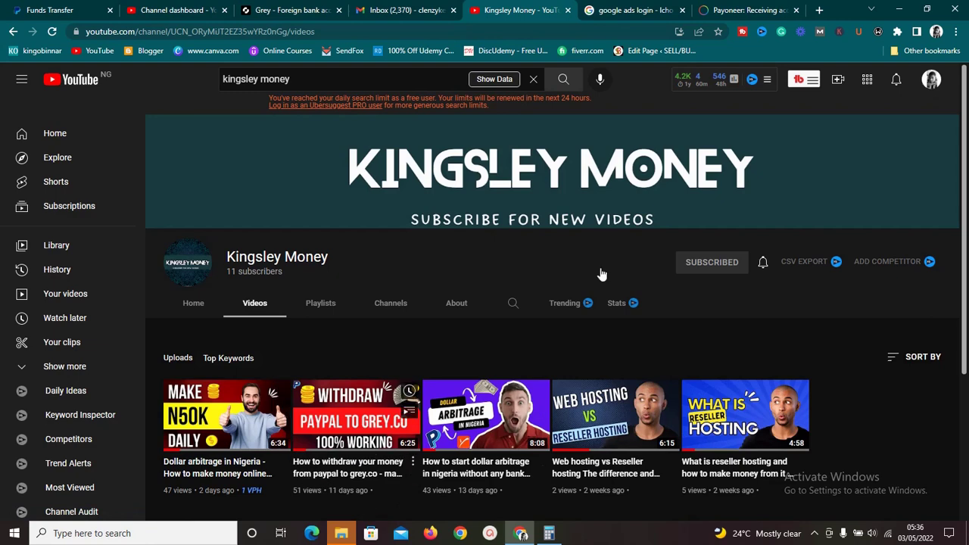
- Look over the Payoneer receiving accounts, then the Grey balances page and home dashboard
click(731, 16)
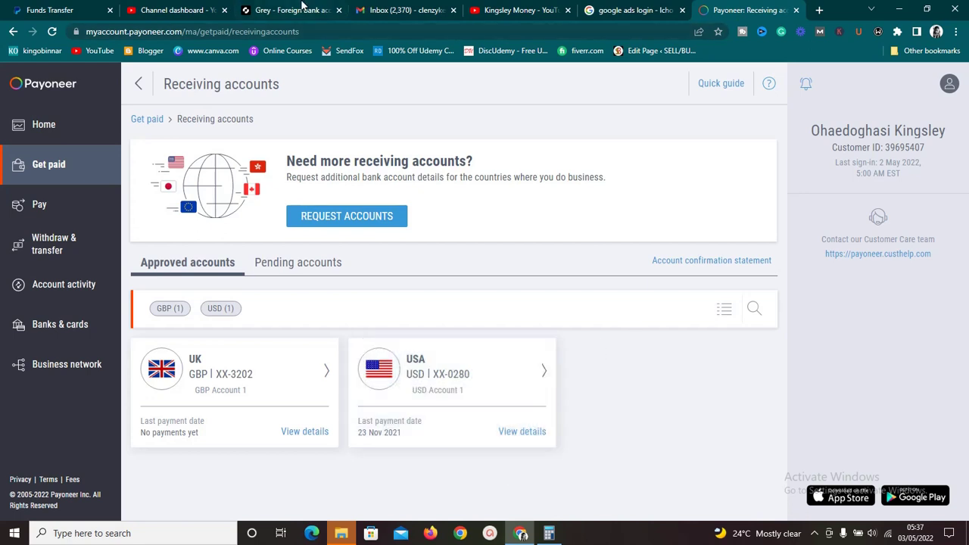
click(302, 7)
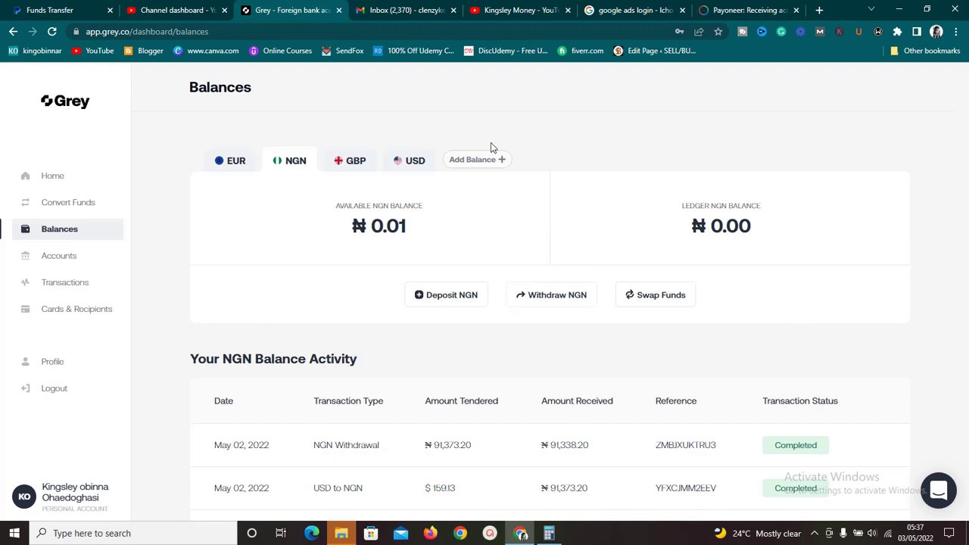
click(54, 177)
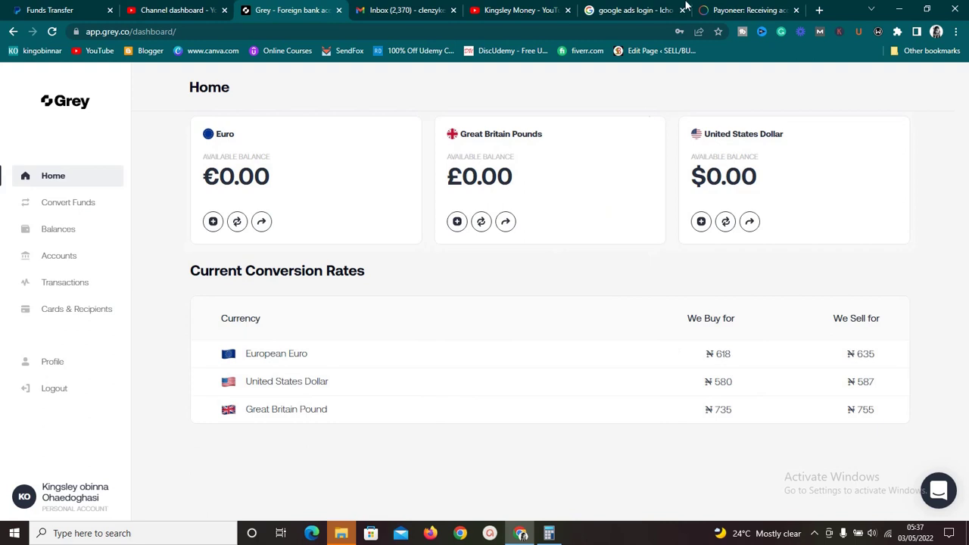
- Check Payoneer's pending Canada CAD receiving account, then return to PayPal's Transfer U.S. Dollar page
click(718, 7)
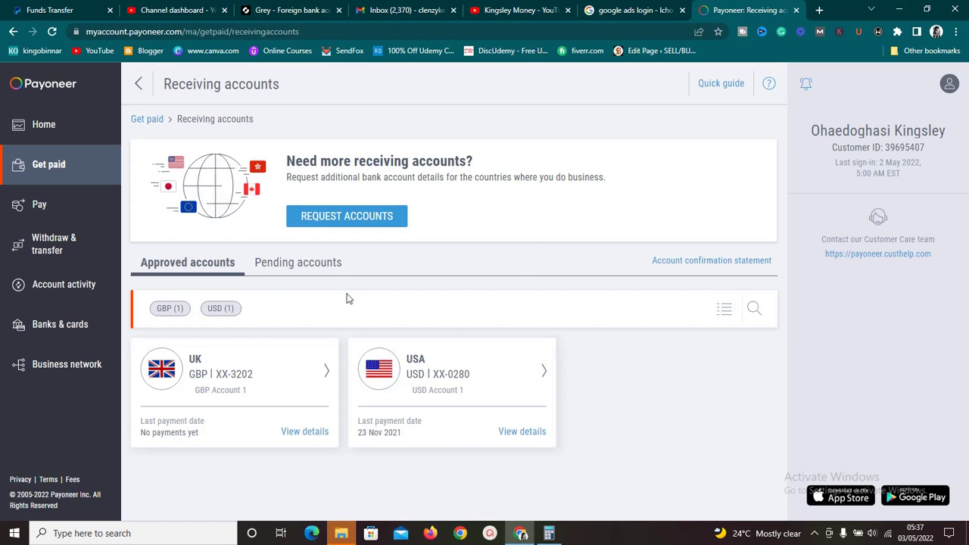
click(322, 264)
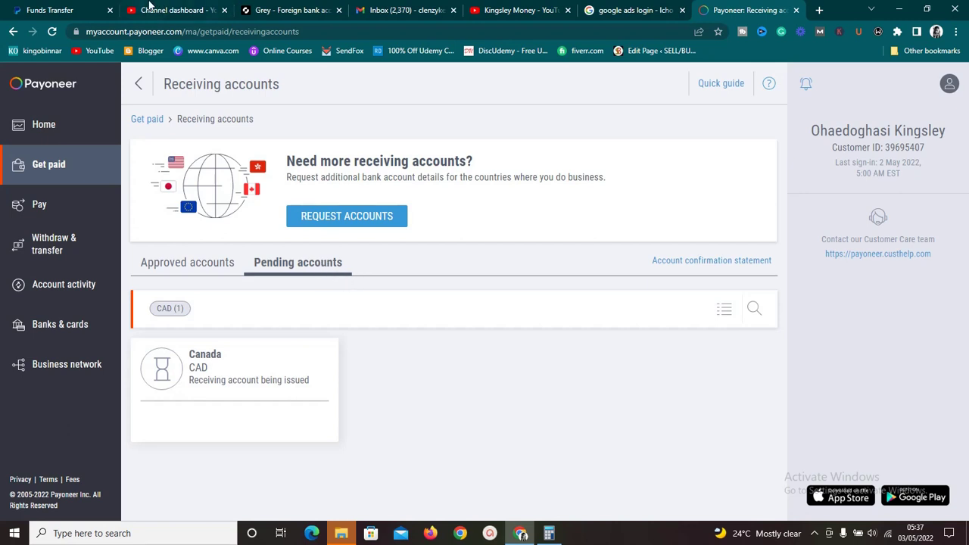
click(68, 7)
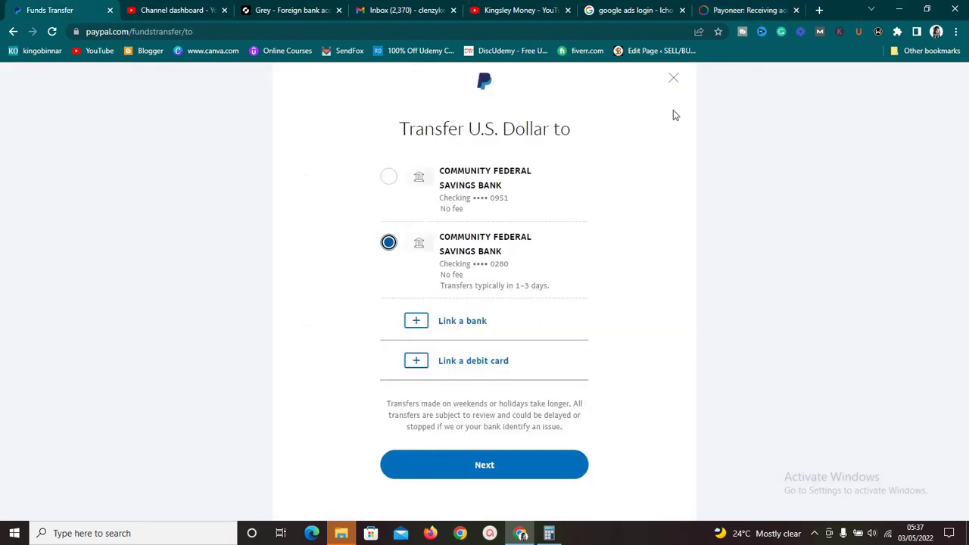
- Close the Transfer U.S. Dollar page without transferring, back to the Money wallet with $15,71 USD
click(674, 82)
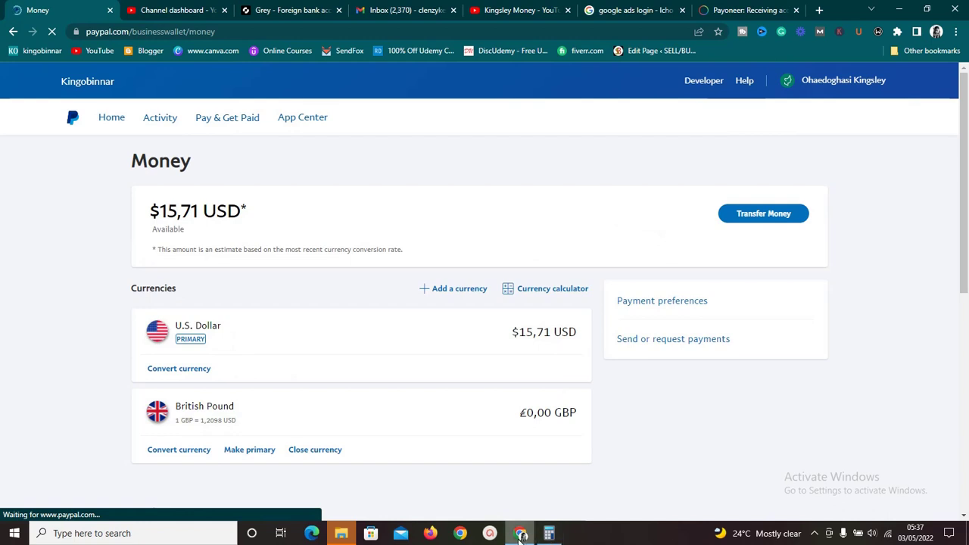
click(814, 534)
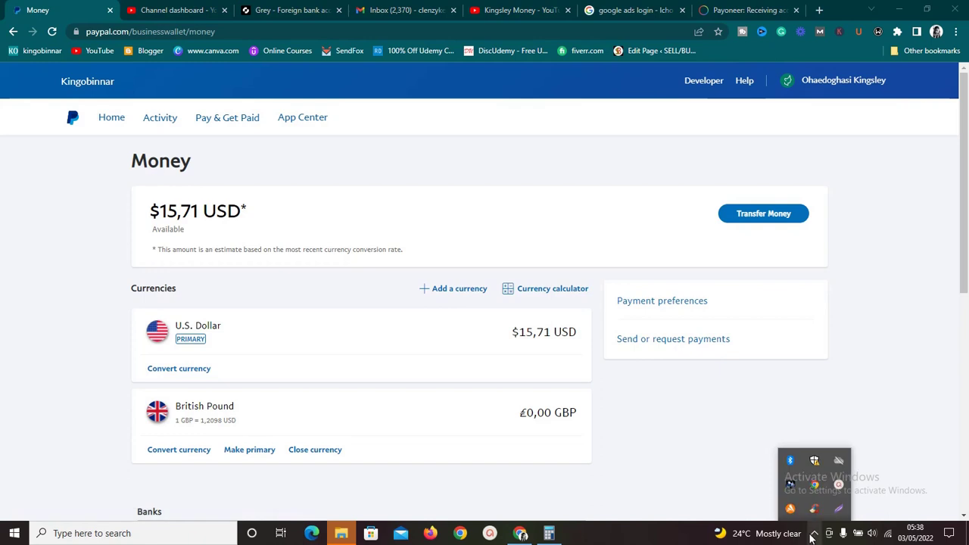
click(838, 486)
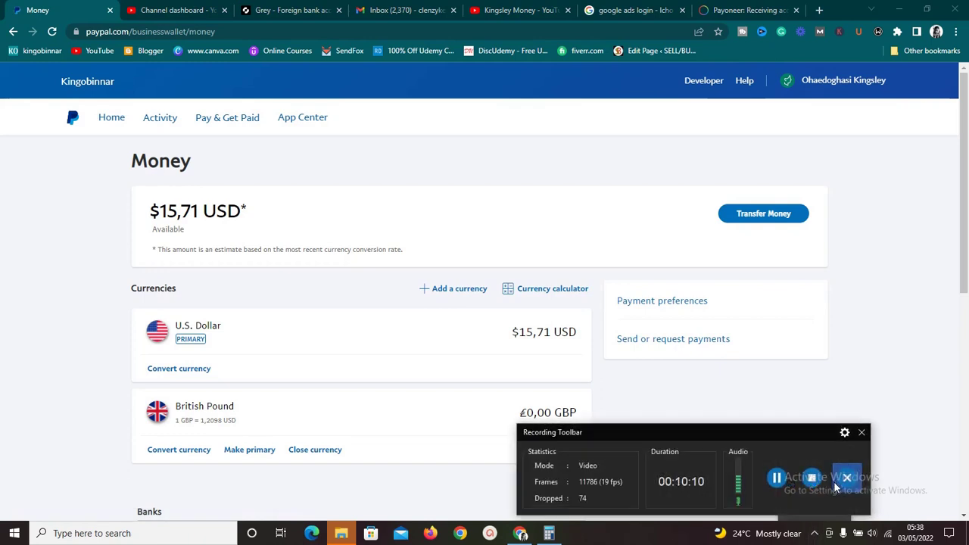